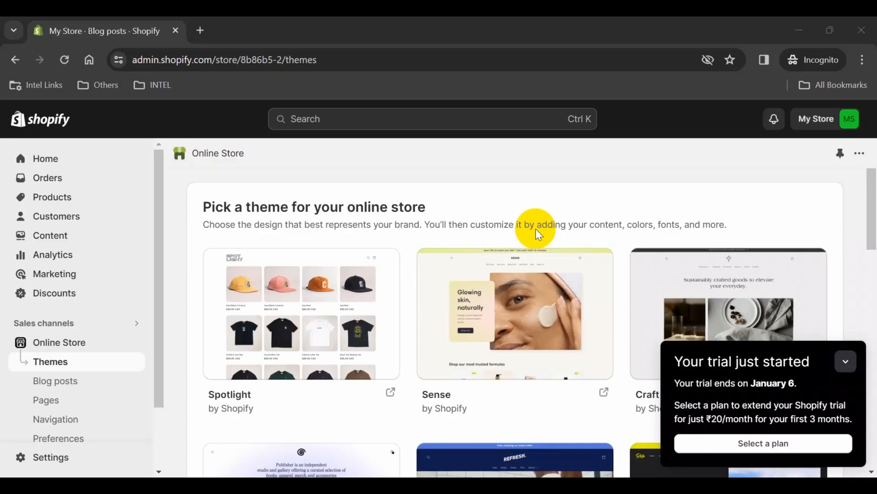
Create a new blog post in the online store with the title "Sweatshirt".
click(87, 387)
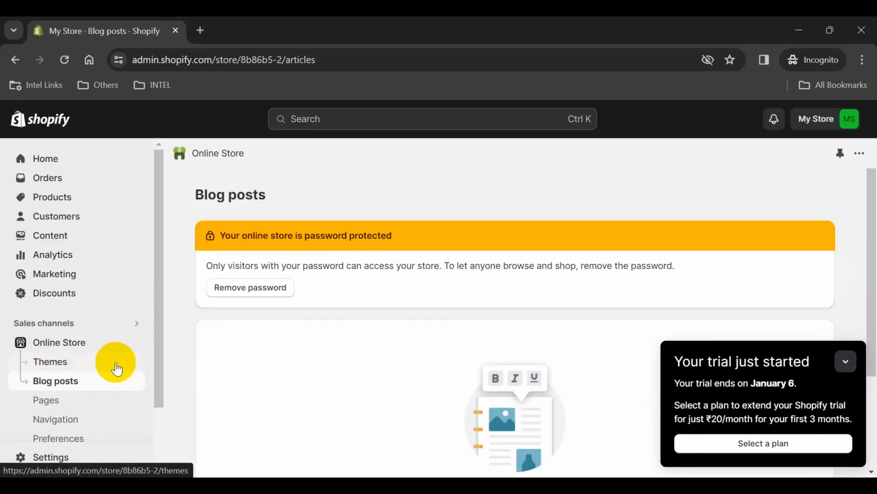
scroll(459, 288, down, 3)
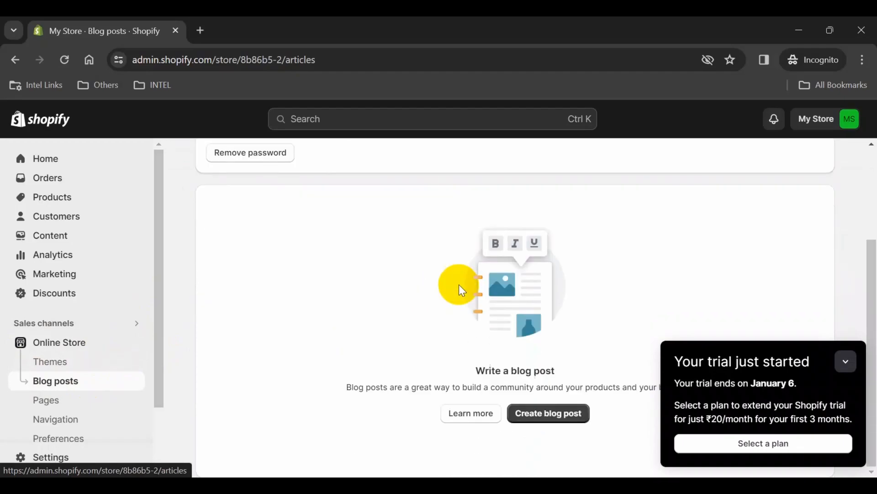
click(555, 412)
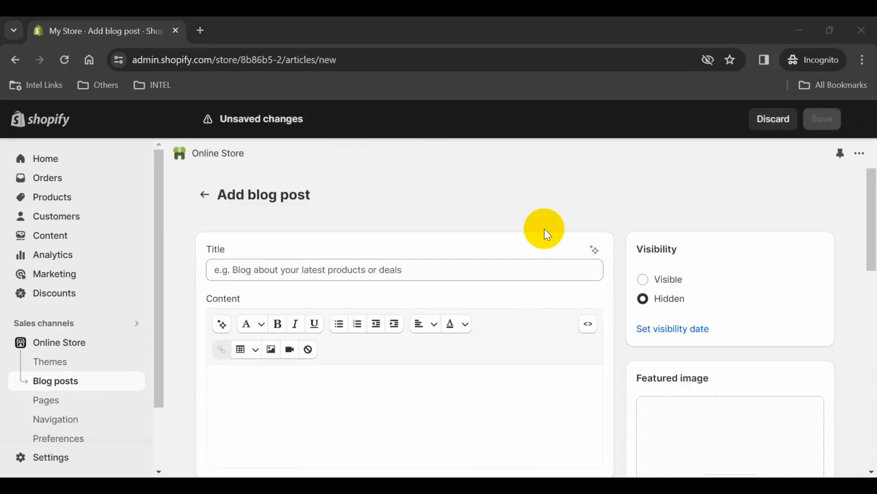
click(294, 267)
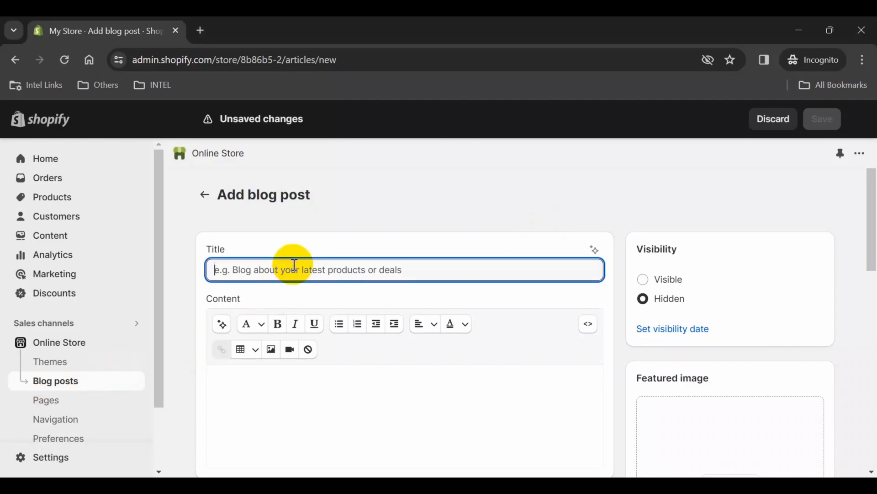
text(Sweatshirt)
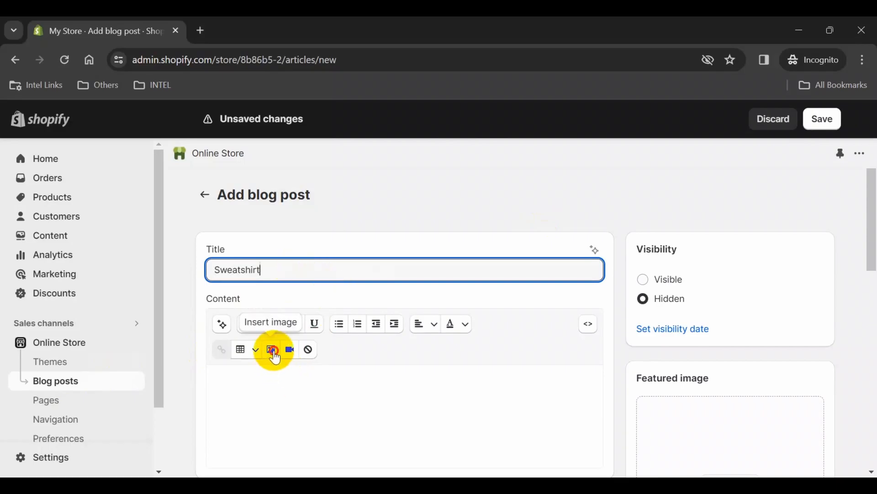
Insert the already uploaded navy hoodie image into the post content with alt text "Sweatshirt" and size Banner image (600px).
click(271, 350)
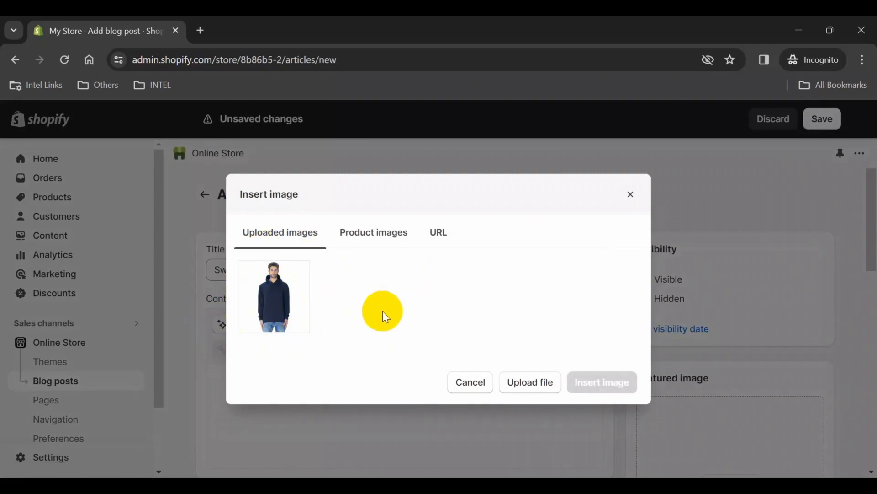
click(534, 382)
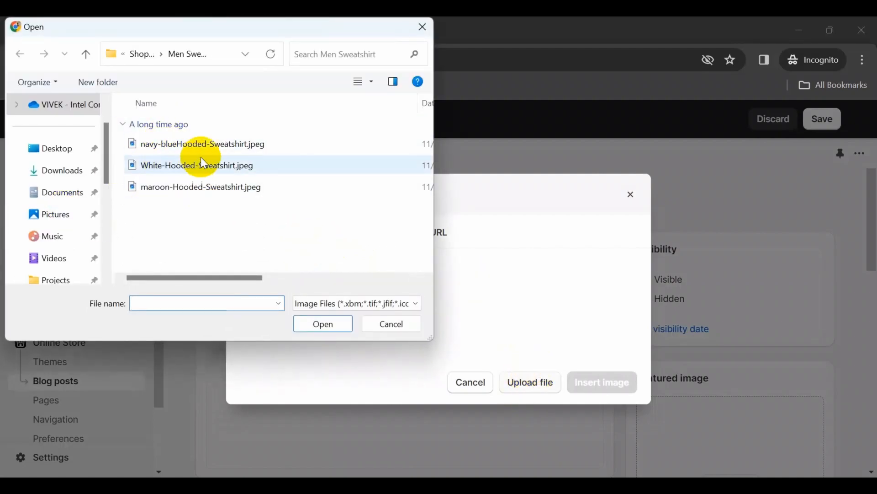
click(391, 324)
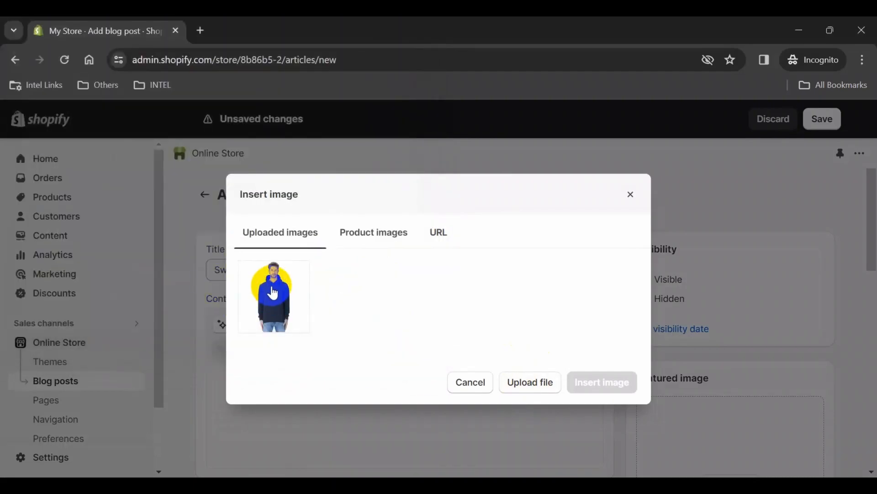
click(274, 297)
click(335, 327)
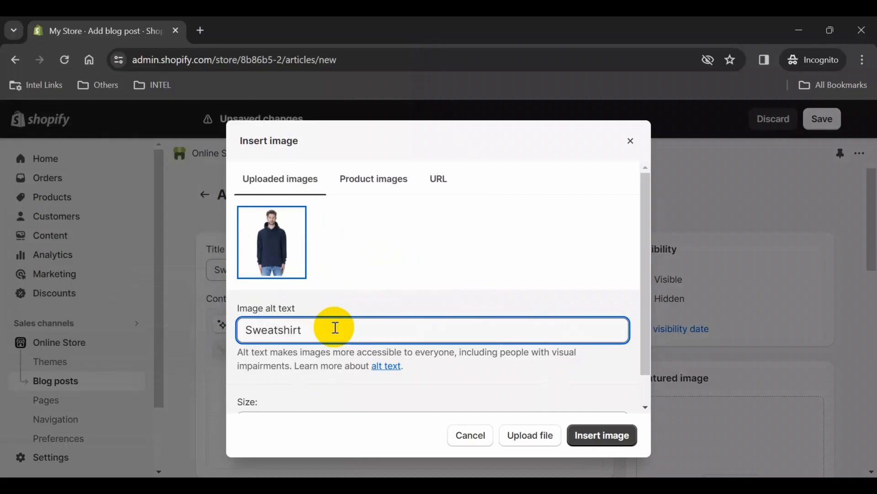
scroll(335, 328, down, 1)
click(387, 391)
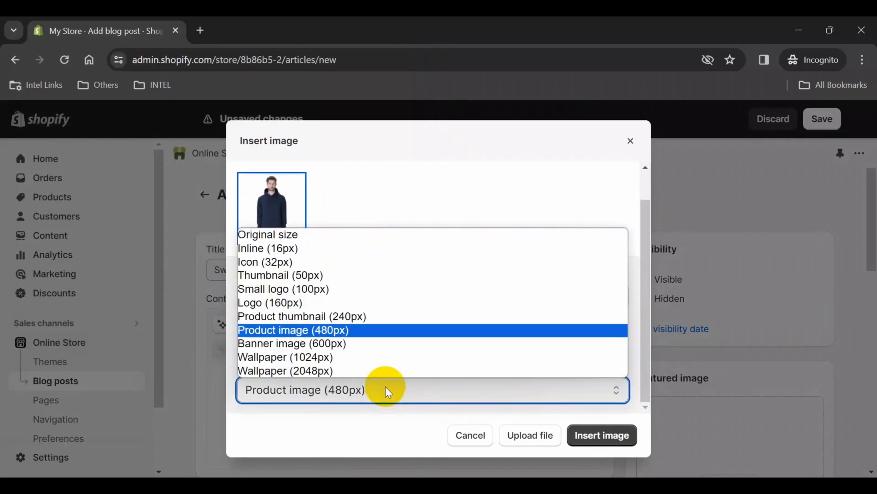
click(316, 344)
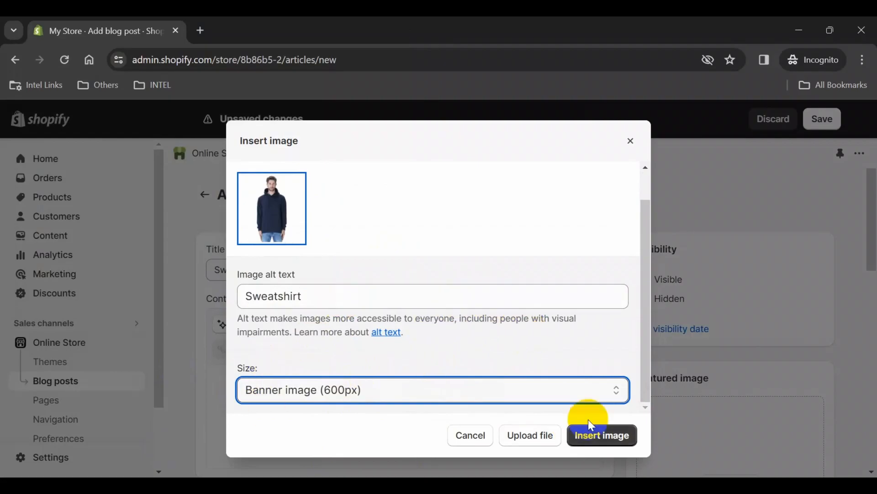
click(610, 434)
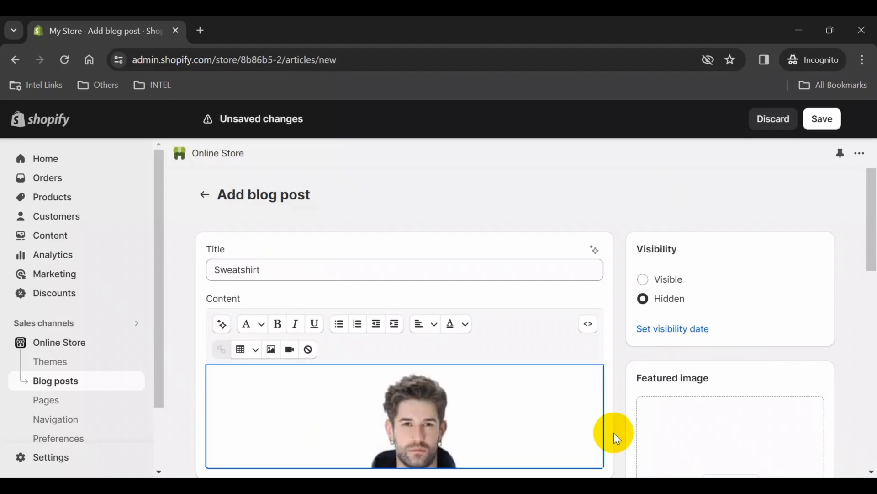
Add a post excerpt about the signature sweatshirt collection, beginning "Ready to redefine your casual wardrobe?" and ending "Choose ShopifyTest sweatshirts.".
scroll(589, 382, down, 5)
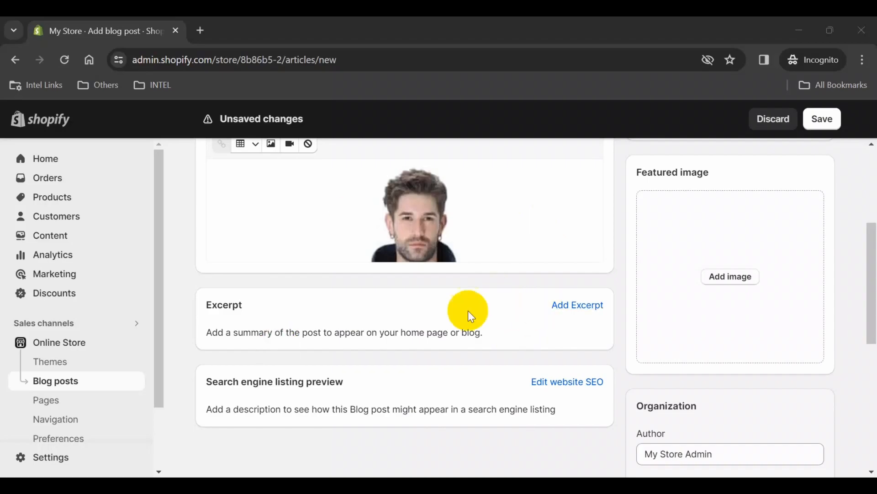
click(588, 309)
scroll(433, 429, down, 5)
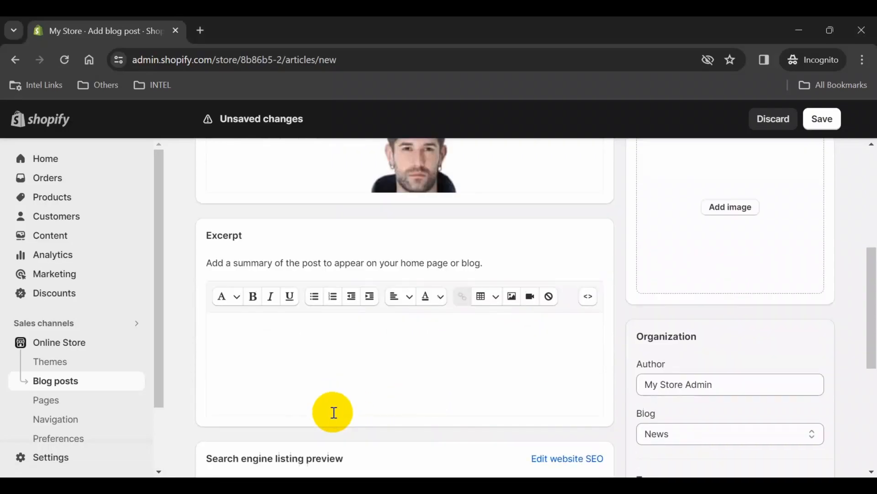
click(289, 206)
text(Ready to redefine your casual wardrobe? Explore our signature sweatshirt collection, where comfort meets style in perfect harmony. Embrace the luxury of soft fabrics, contemporary designs, and versatile fits. Elevate your everyday looks with a sweatshirt that effortlessly combines coziness and fashion-forward flair. Because when it comes to comfort and style, our signature sweatshirts are in a league of their own. Choose comfort. Choose style. Choose ShopifyTest sweatshirts.)
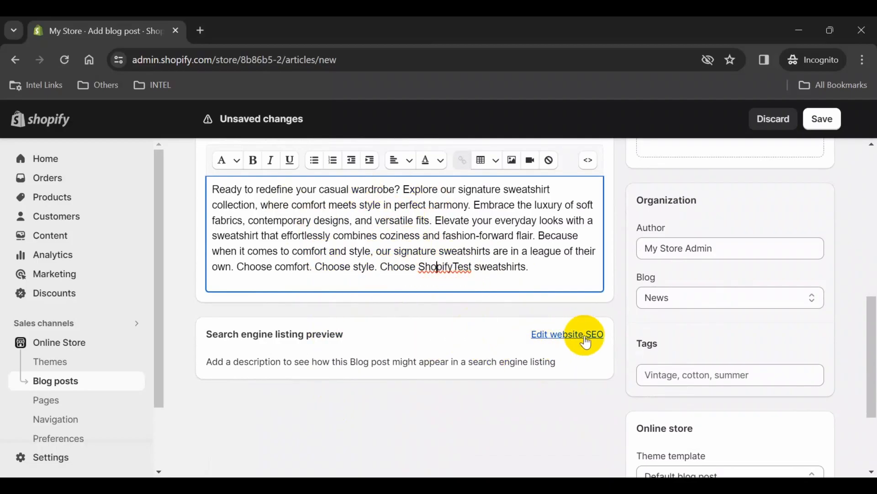
Set the search engine description to "Ready to redefine your casual wardrobe? Explore our signature sweatshirt collection, where comfort meets style in perfect harmony.".
click(564, 342)
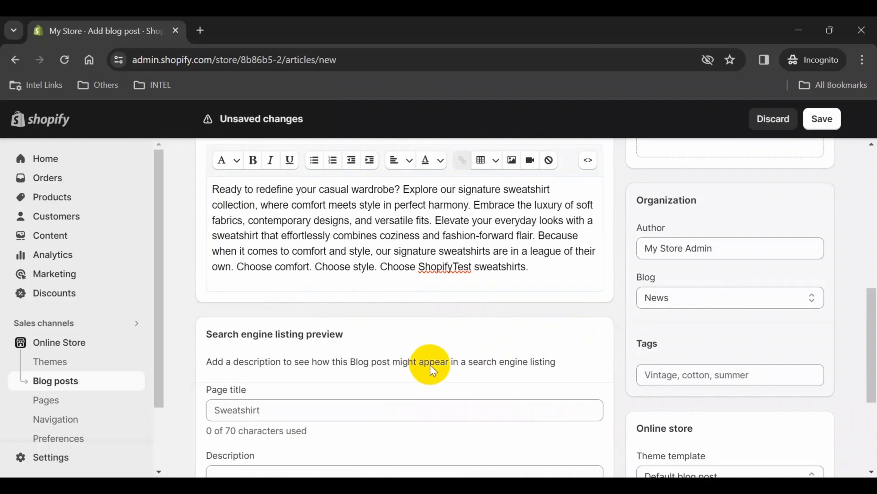
scroll(349, 341, down, 3)
click(336, 268)
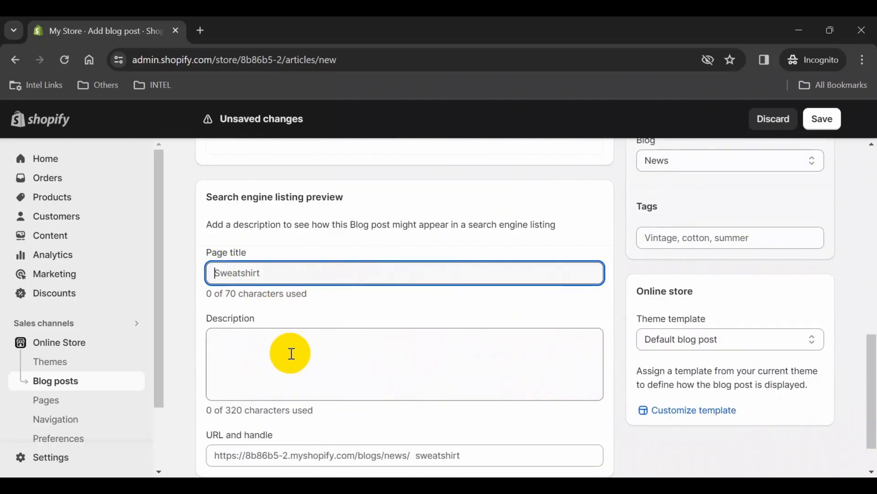
click(301, 356)
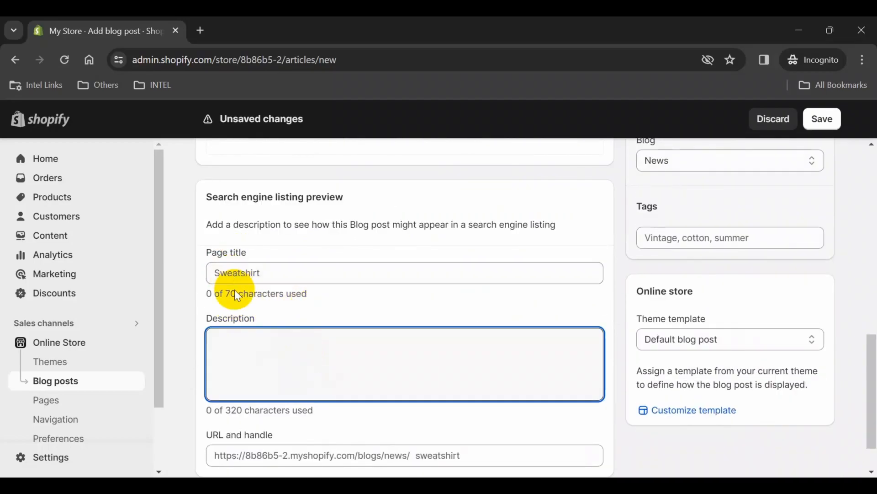
text(Ready to redefine your casual wardrobe? Explore our signature sweatshirt collection, where comfort meets style in perfect harmony. Embrace the luxury of soft fabrics, contemporary designs, and versatile fits. Elevate your everyday looks with a sweatshirt that effortlessly combines coziness and fashion-forward flair. Be)
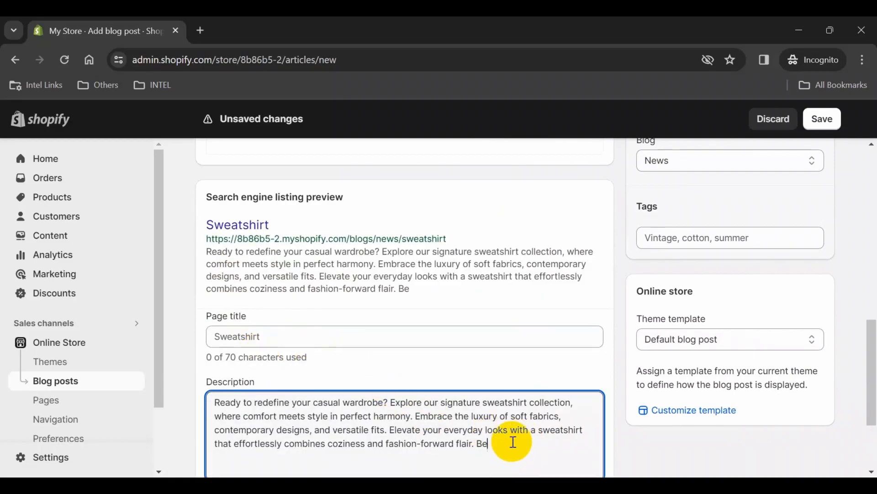
drag(507, 443, 412, 415)
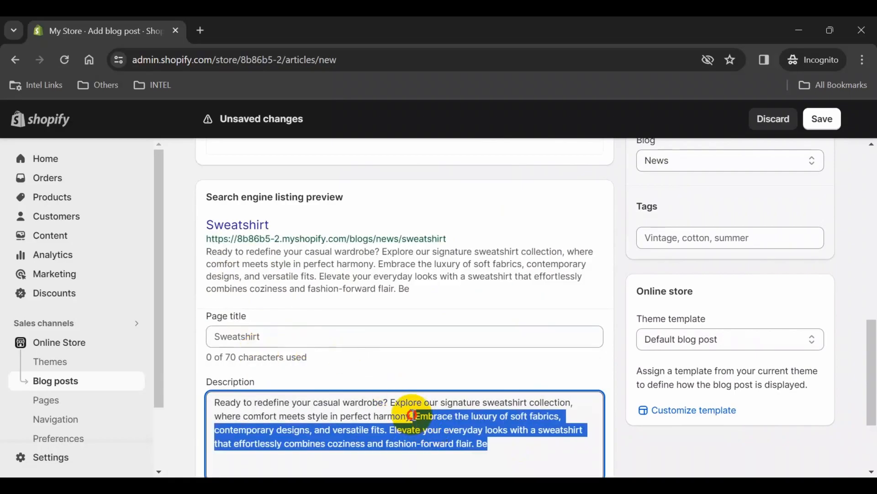
key(BackSpace)
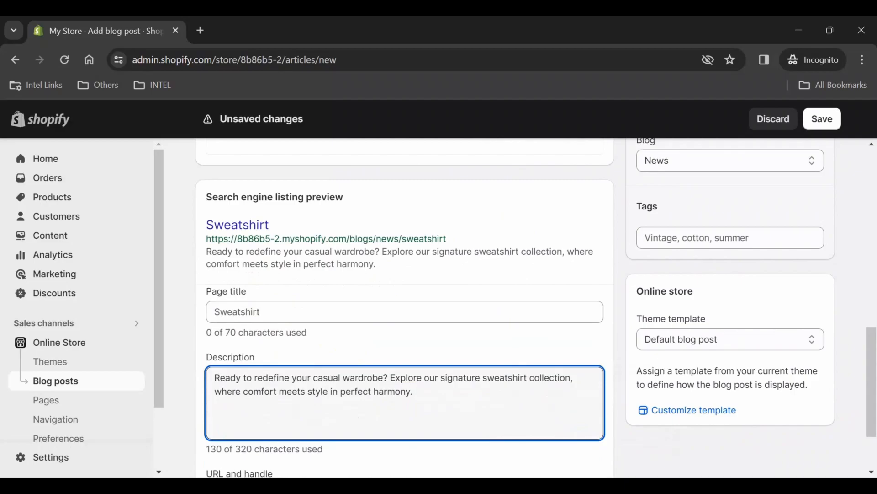
Set the page title of the search engine listing to "Sweat-shirt".
click(338, 314)
text(S)
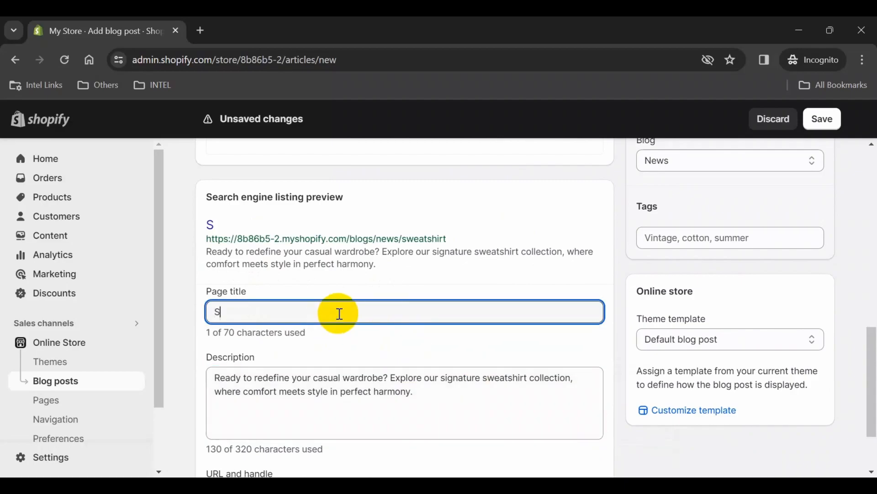
text(weat-shio)
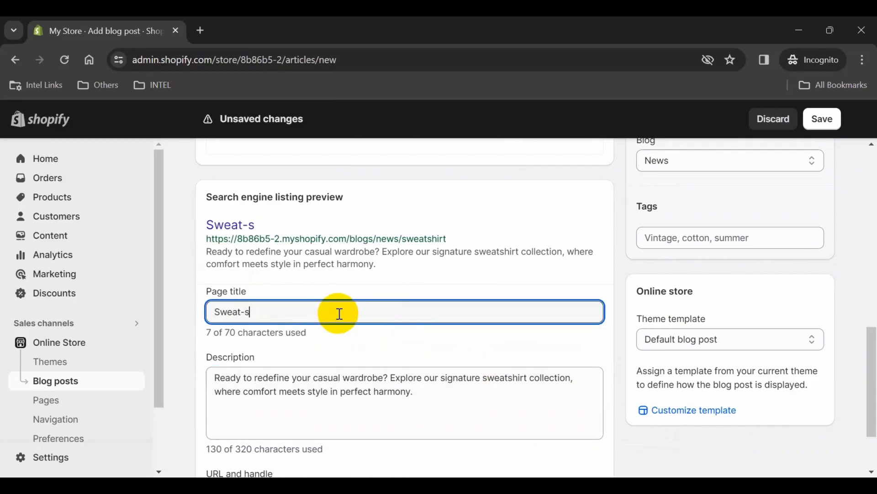
key(BackSpace)
key(BackSpace)
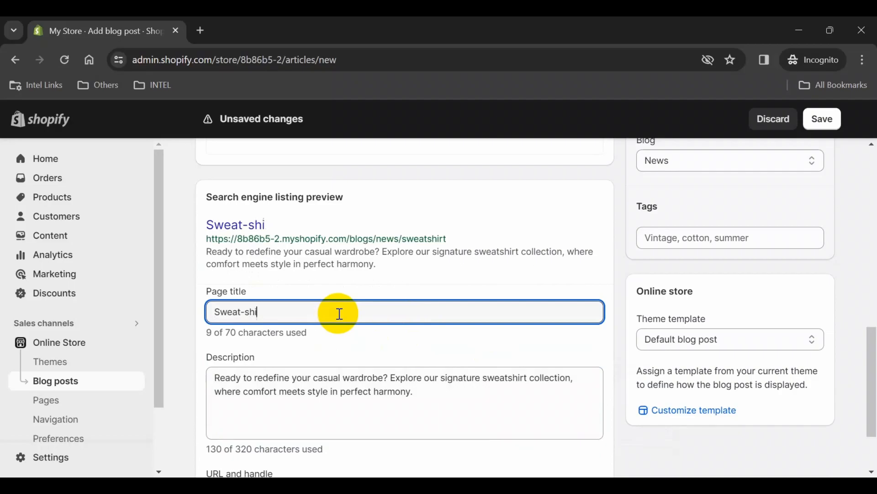
text(irt)
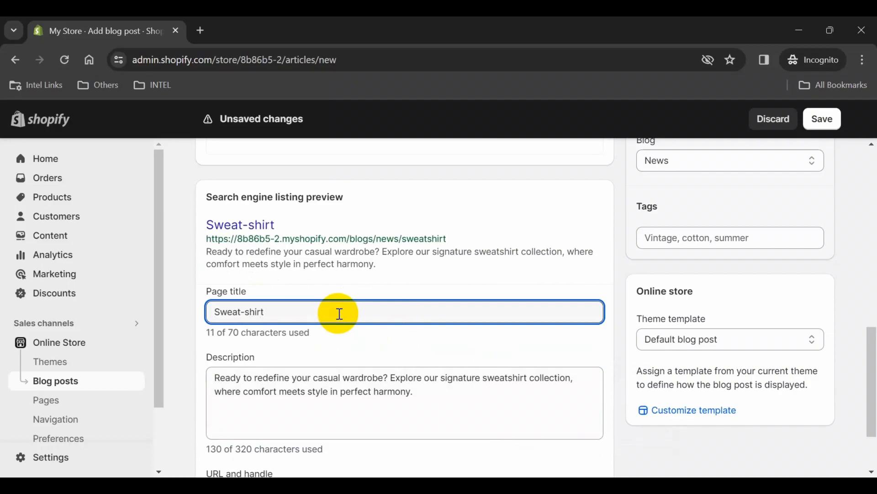
Make the blog post visible and upload navy-blueHooded-Sweatshirt.jpeg as its featured image.
scroll(363, 314, down, 2)
scroll(519, 345, up, 15)
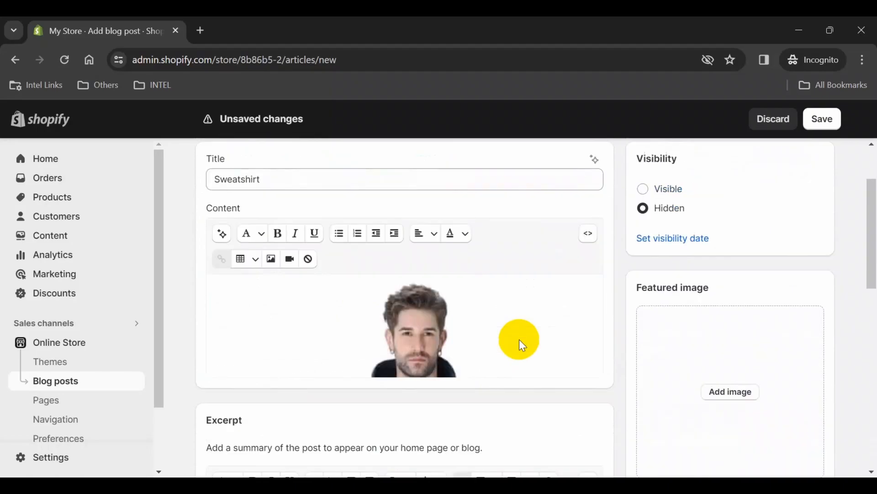
click(661, 191)
click(731, 397)
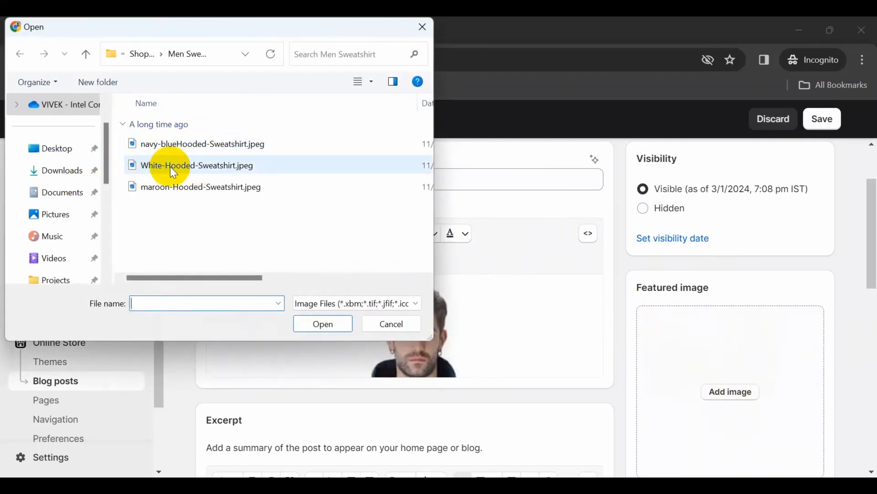
click(236, 146)
click(341, 323)
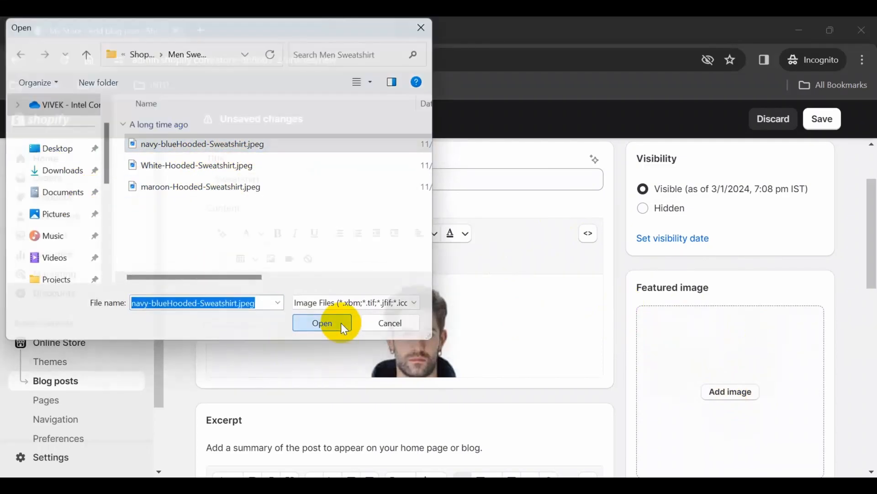
Assign the post to a new blog titled "Swet-shirt" and check the available authors.
scroll(783, 329, down, 5)
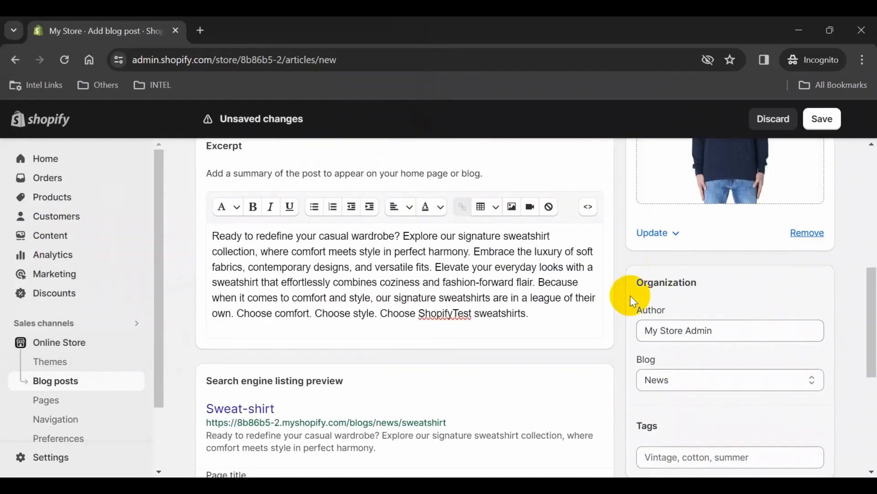
click(731, 382)
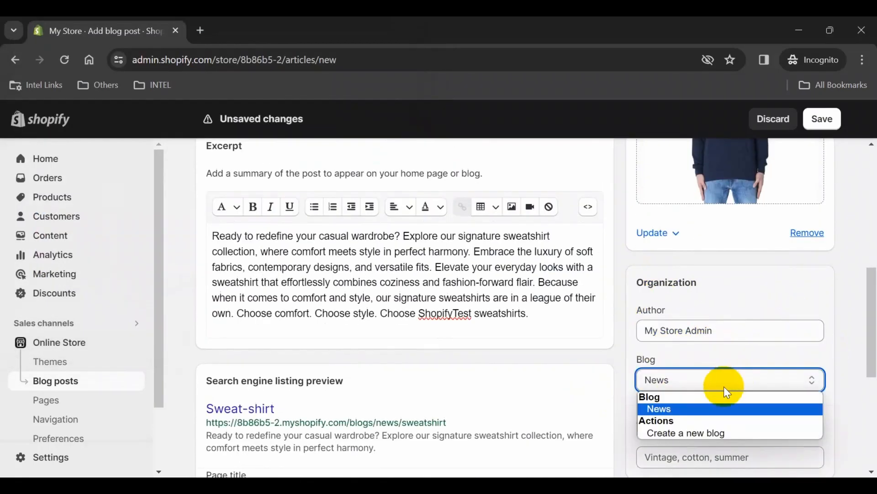
click(686, 434)
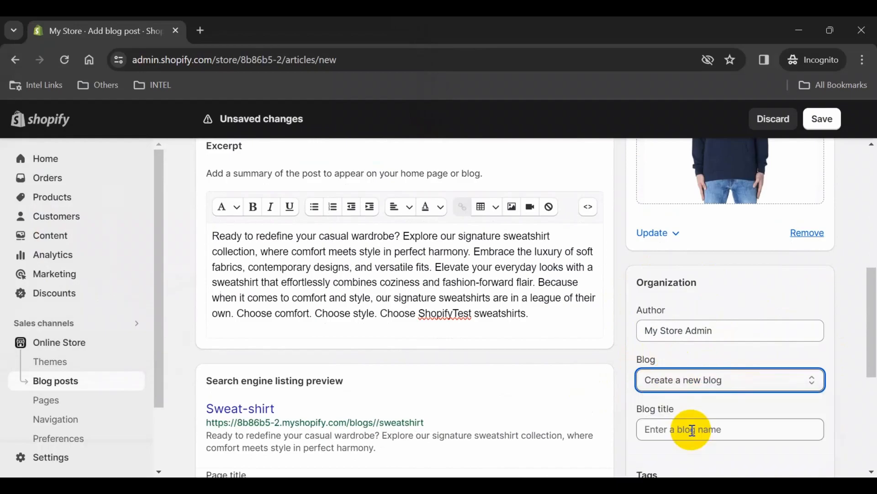
click(677, 429)
text(Swet-shirt)
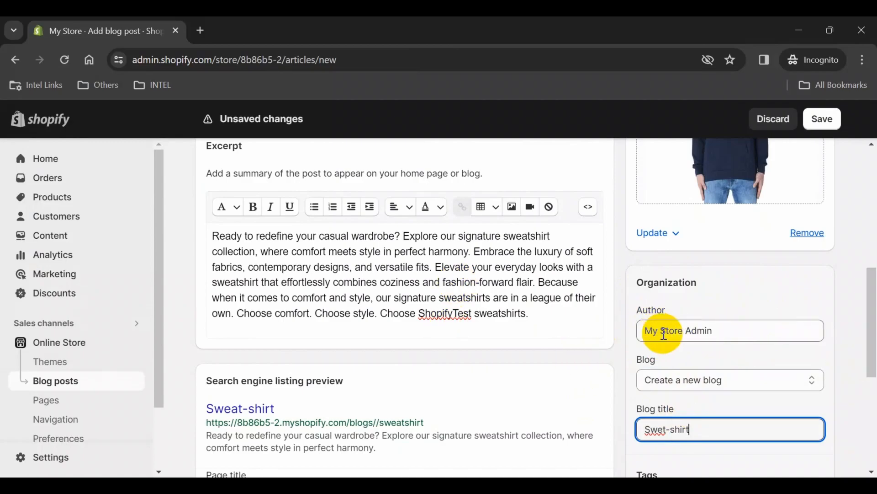
click(664, 334)
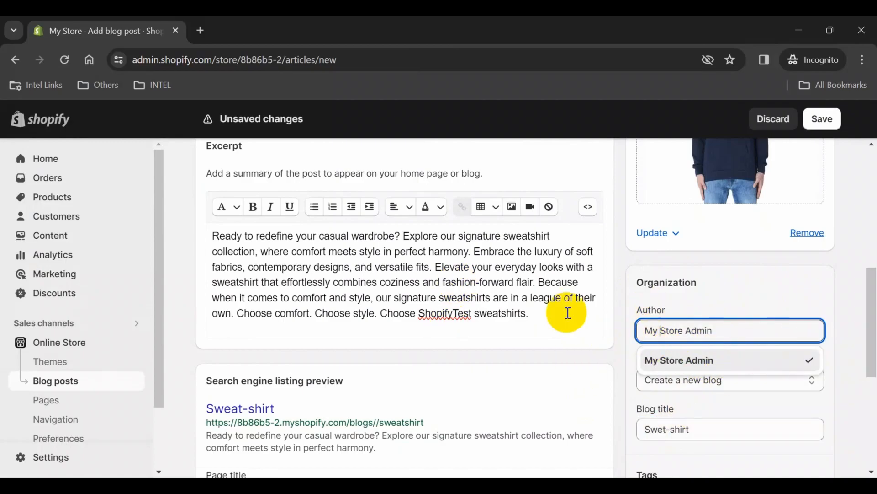
click(709, 297)
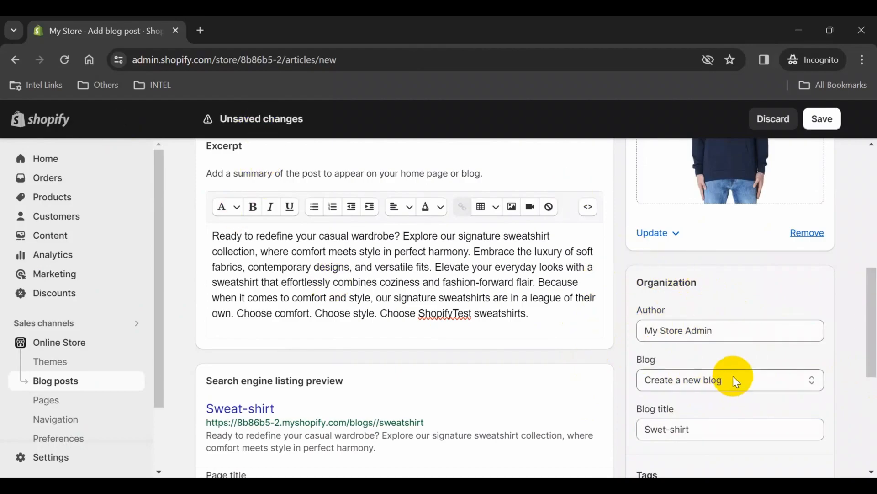
Correct the spelling of the new blog's title to "Sweat-shirt".
scroll(735, 378, down, 4)
click(665, 227)
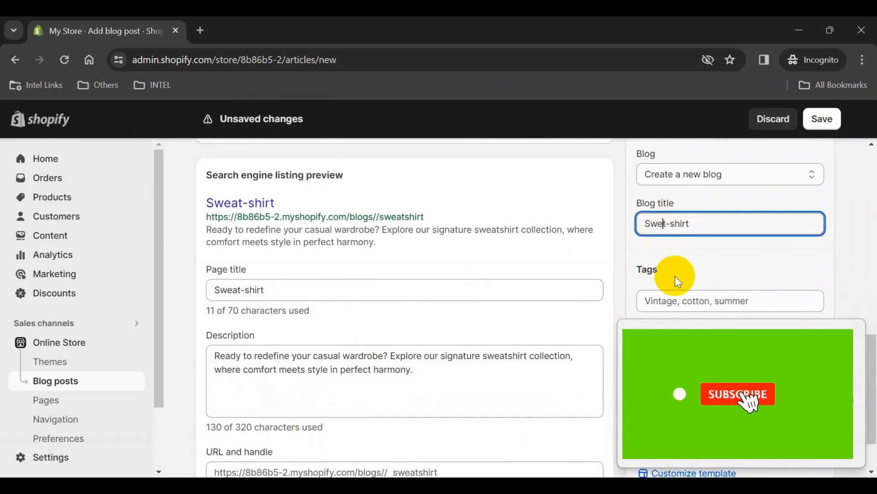
text(a)
click(754, 261)
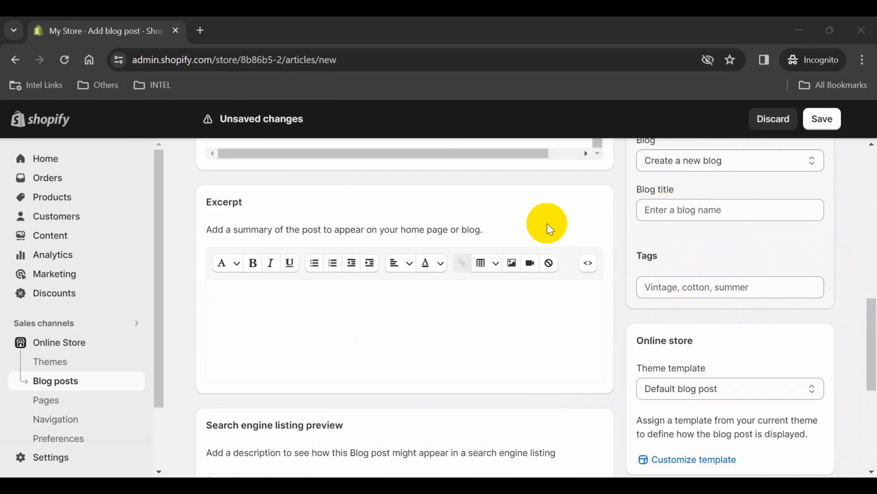
Fill in the excerpt with the sweatshirt text running from "Ready to redefine your casual wardrobe?" to "Choose ShopifyTest sweatshirts.".
click(268, 288)
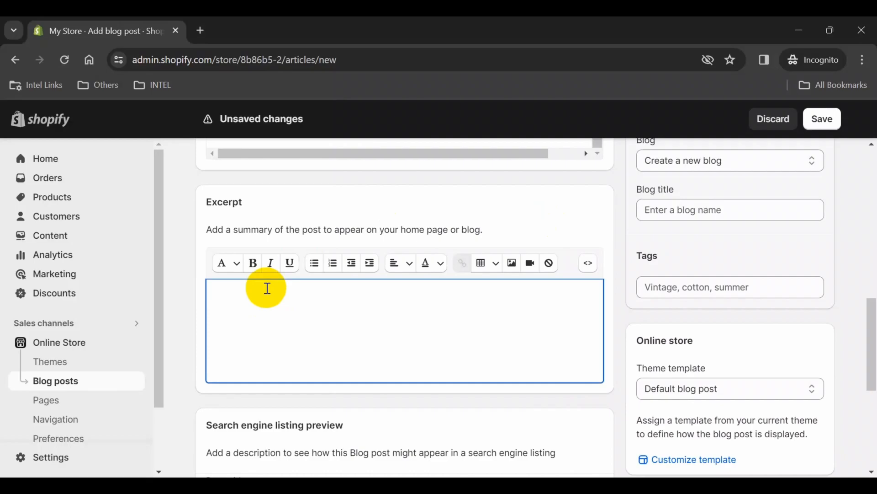
text(Ready to redefine your casual wardrobe? Explore our signature sweatshirt collection, where comfort meets style in perfect harmony. Embrace the luxury of soft fabrics, contemporary designs, and versatile fits. Elevate your everyday looks with a sweatshirt that effortlessly combines coziness and fashion-forward flair. Because when it comes to comfort and style, our signature sweatshirts are in a league of their own. Choose comfort. Choose style. Choose ShopifyTest sweatshirts.)
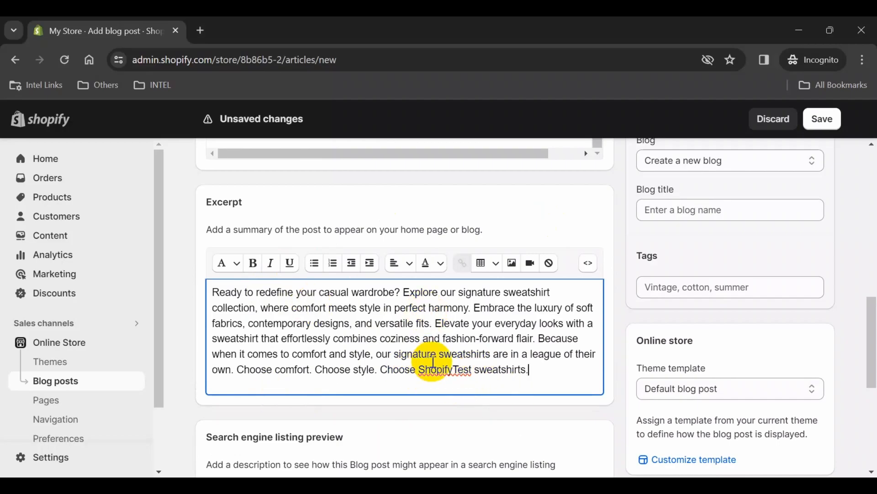
Set the page title of the search engine listing to "Sweatshirt".
scroll(421, 323, down, 3)
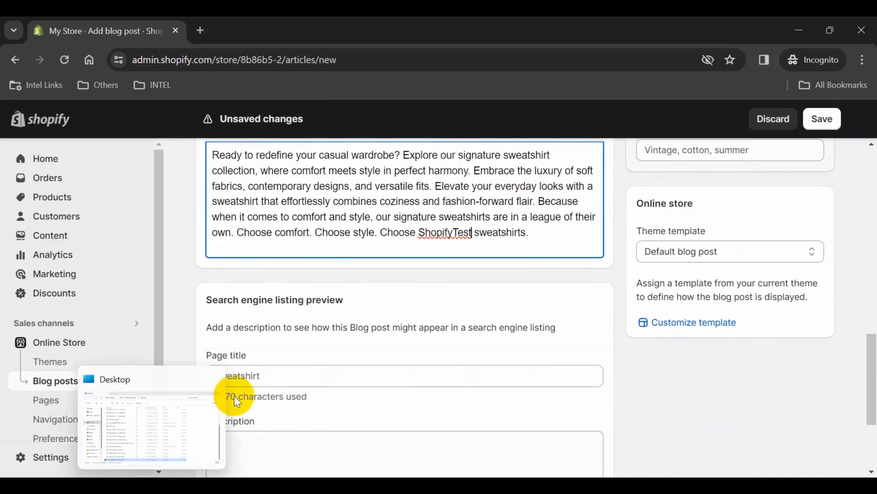
click(259, 375)
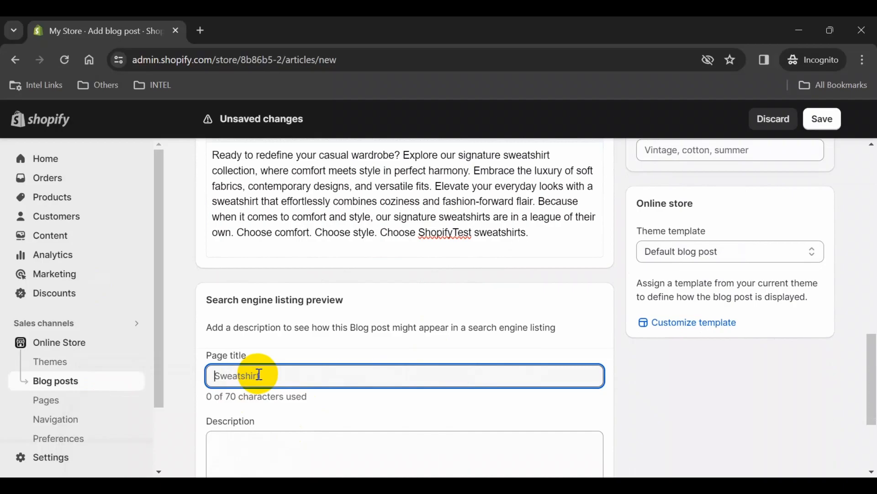
text(Sw)
key(BackSpace)
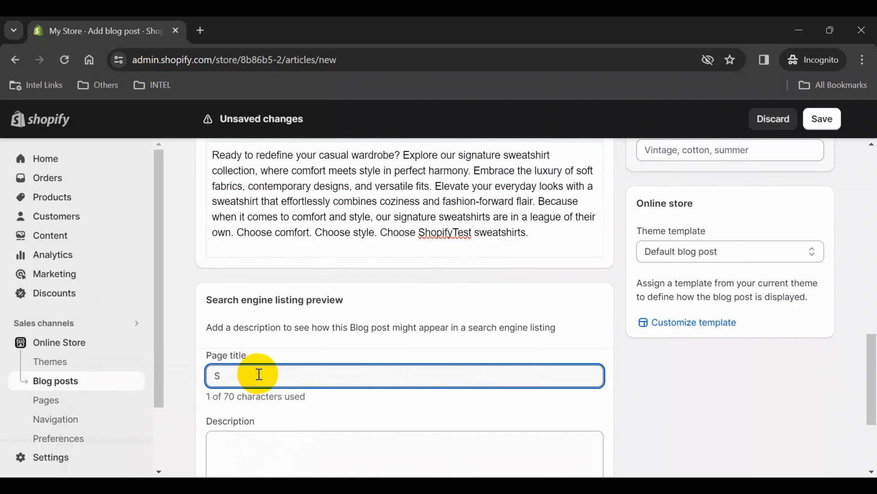
text(e)
key(Home)
text(weatshirt)
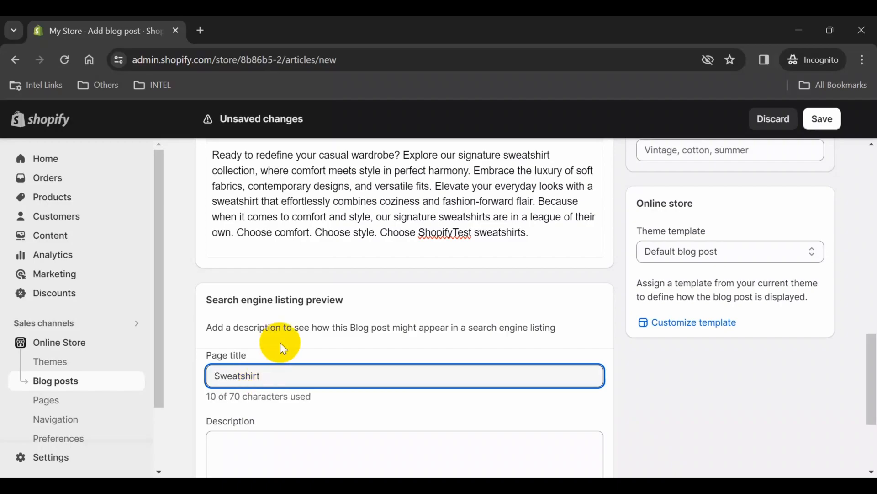
Fill the search engine description with the excerpt text, ending it after "Embrace the luxury of soft fabrics, contemporary designs, and versatile fits.".
scroll(259, 323, down, 3)
click(243, 304)
text(Ready to redefine your casual wardrobe? Explore our signature sweatshirt collection, where comfort meets style in perfect harmony. Embrace the luxury of soft fabrics, contemporary designs, and versatile fits. Elevate your everyday looks with a sweatshirt that effortlessly combines coziness and fashion-forward flair. Be)
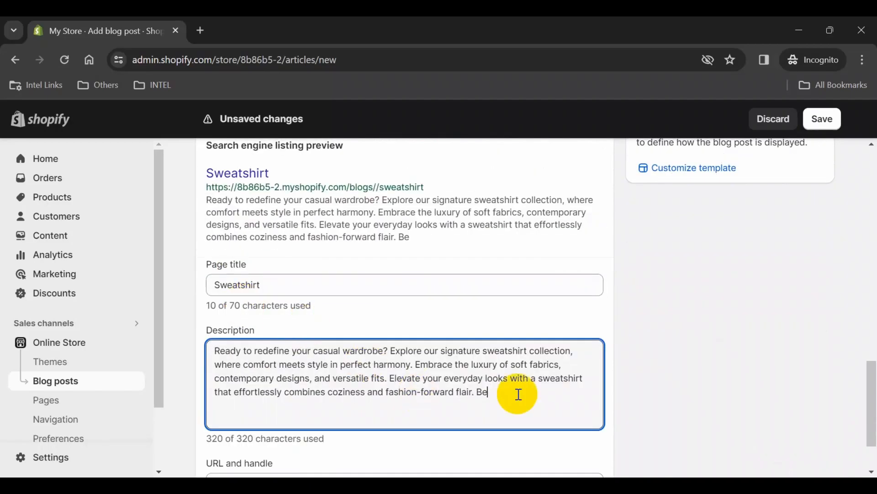
drag(527, 399, 390, 378)
key(BackSpace)
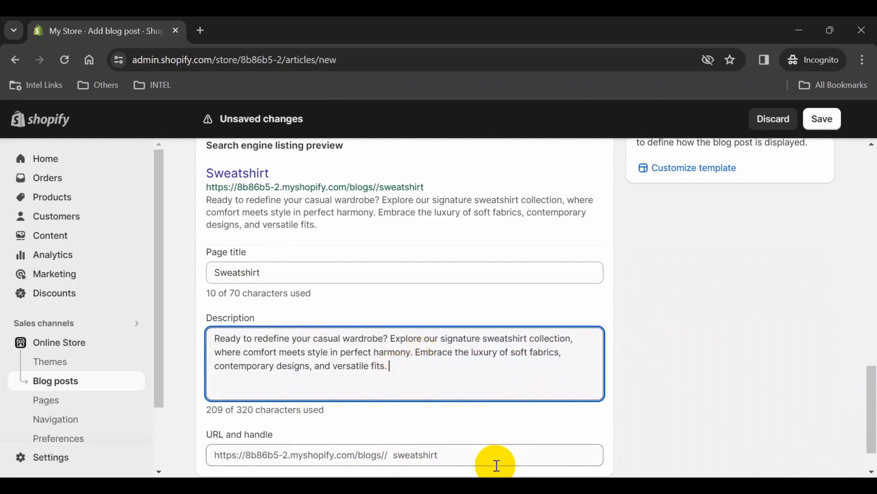
Set the blog post's visibility to Visible.
scroll(525, 448, down, 2)
scroll(690, 313, up, 10)
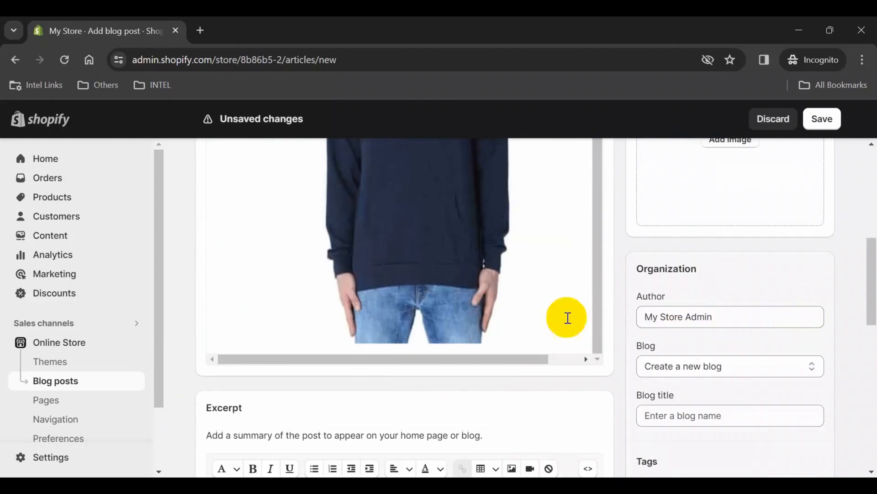
scroll(490, 320, up, 3)
scroll(737, 323, up, 8)
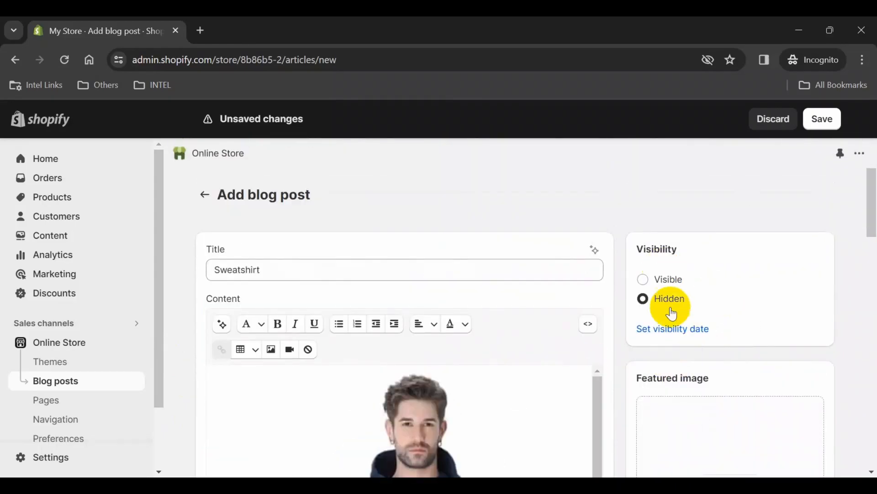
click(643, 279)
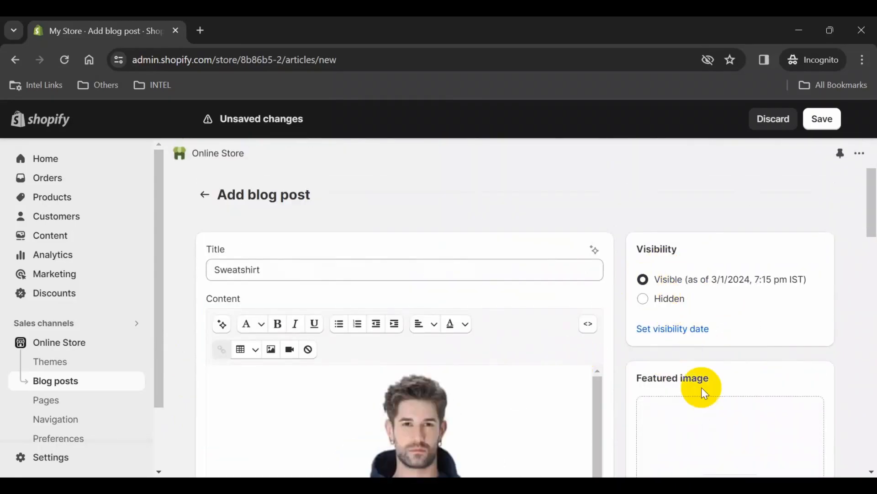
Upload navy-blueHooded-Sweatshirt.jpeg as the blog post's featured image.
scroll(766, 363, down, 5)
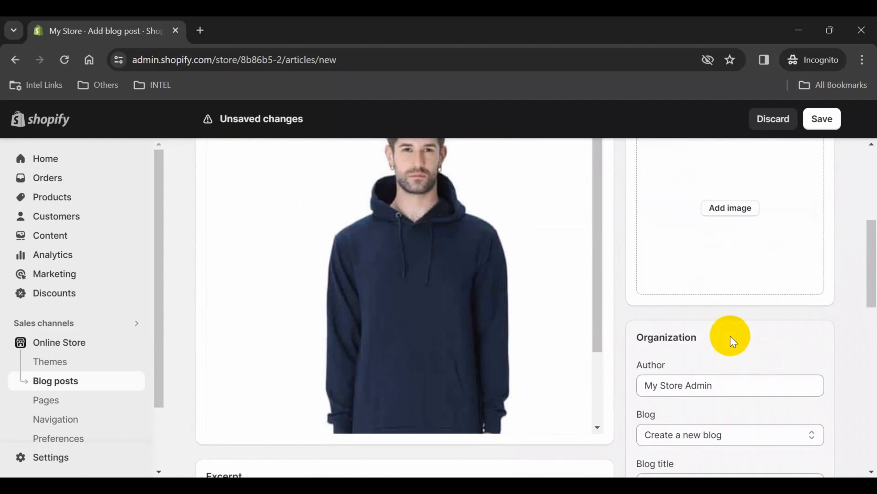
click(726, 208)
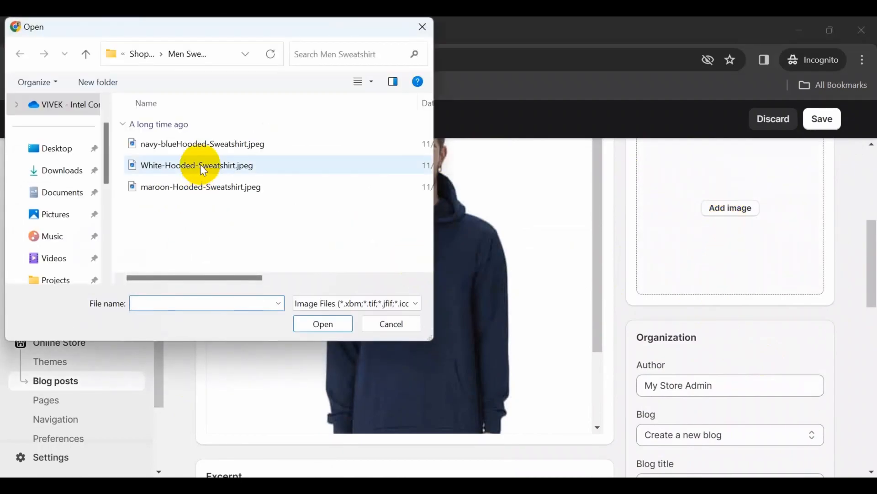
click(225, 147)
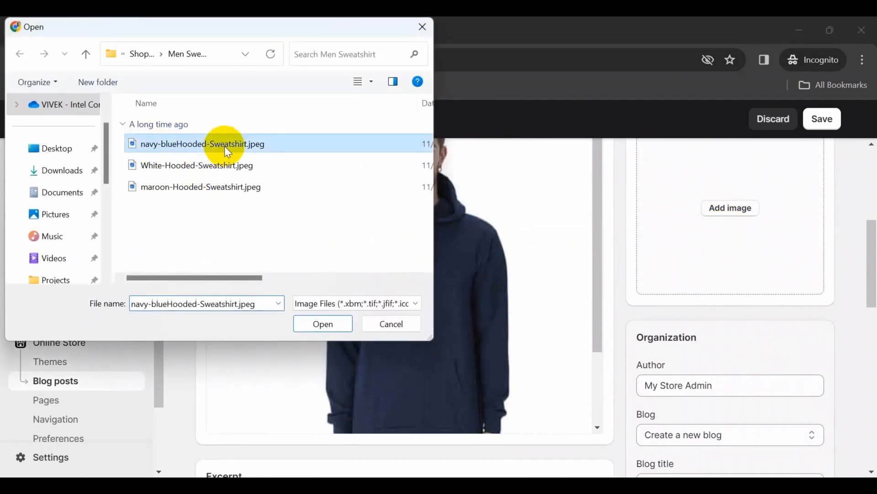
click(336, 327)
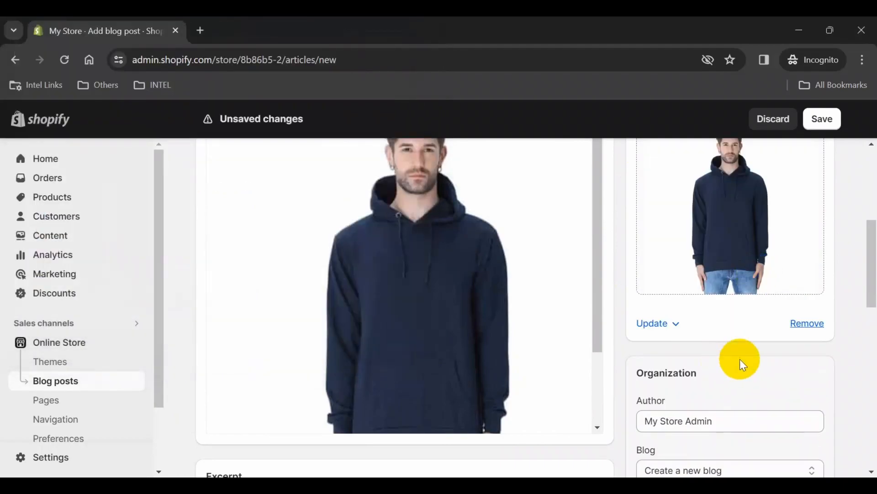
Assign the post to a new blog titled "Sweat-shirt".
scroll(740, 358, down, 4)
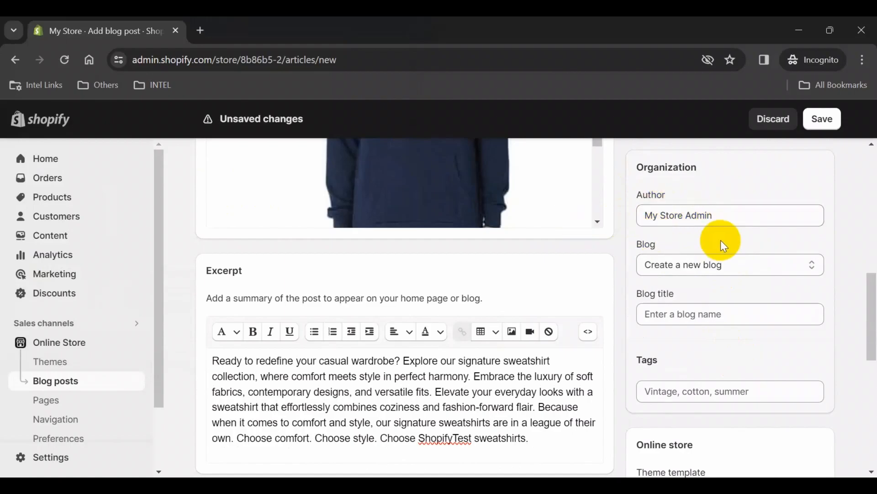
click(670, 259)
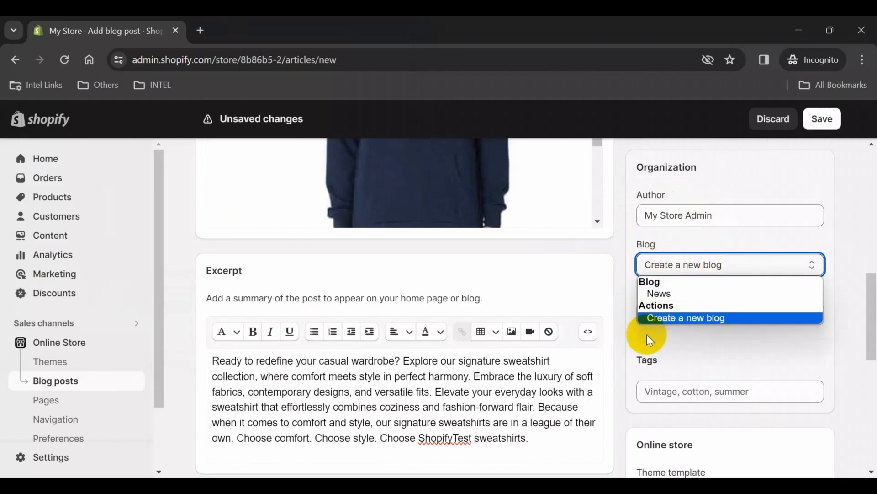
click(680, 318)
click(693, 320)
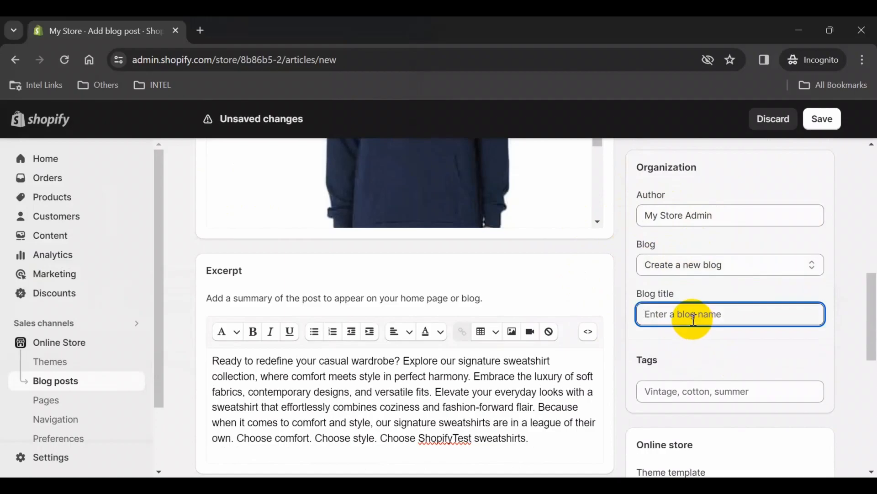
text(Sweat-shirt)
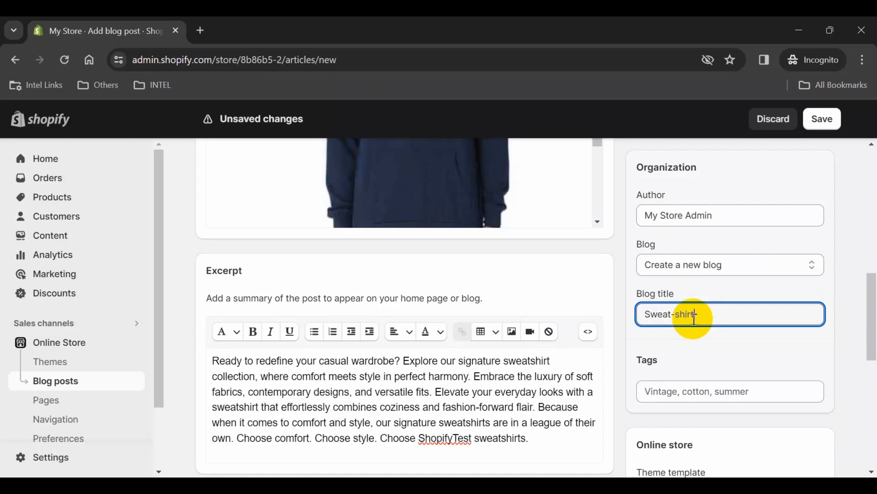
Add the tags "Sweatshirt" and "Winter" to the blog post.
click(671, 388)
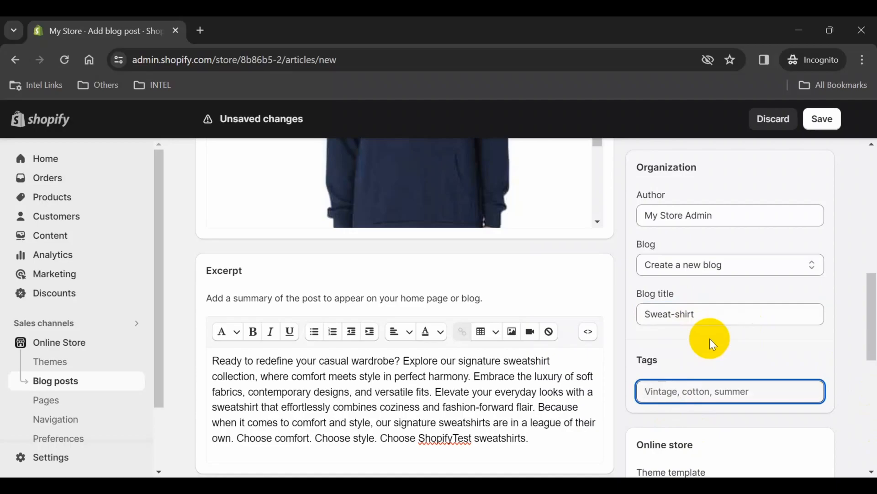
text(Sweatshirt)
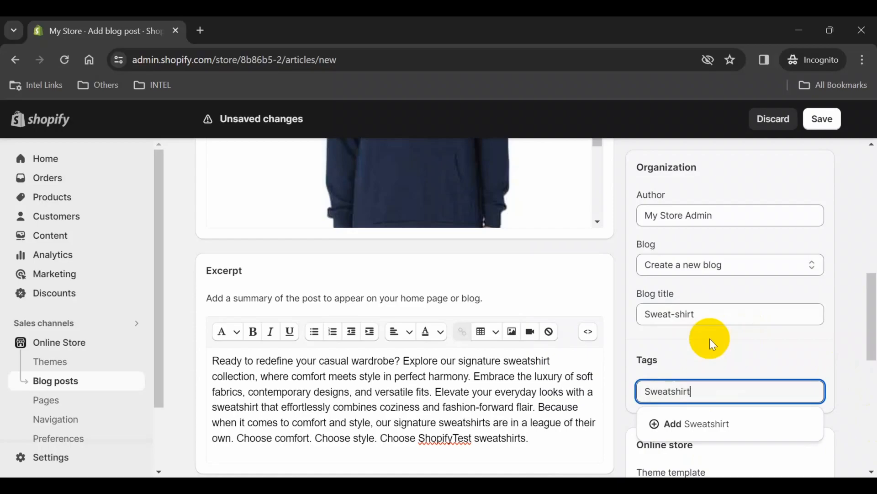
key(Return)
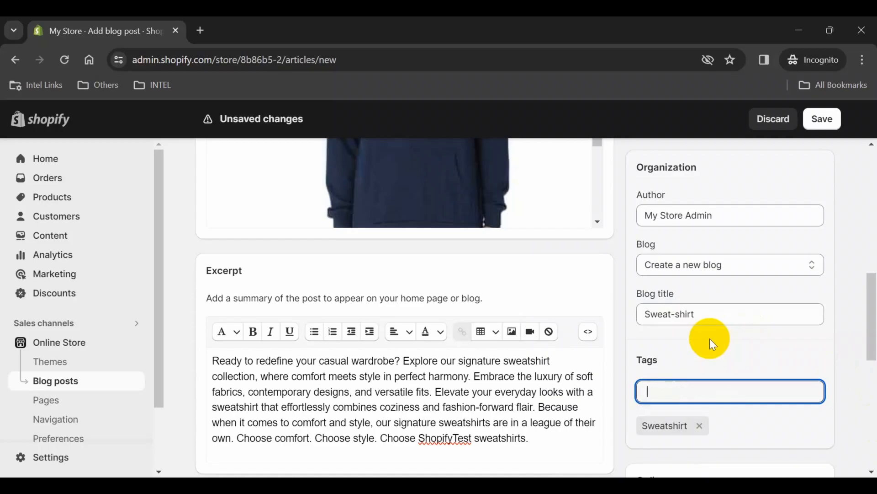
text(Winter)
key(Return)
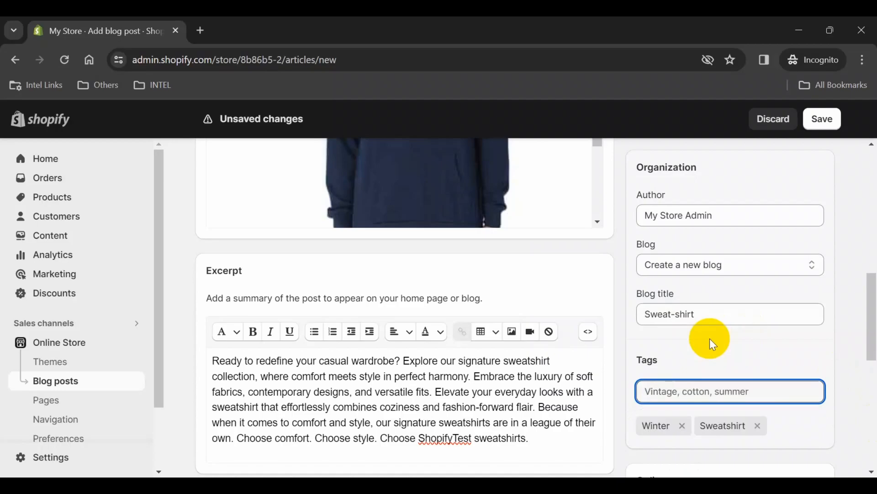
Save the blog post and open its published page on the online store.
scroll(709, 338, down, 5)
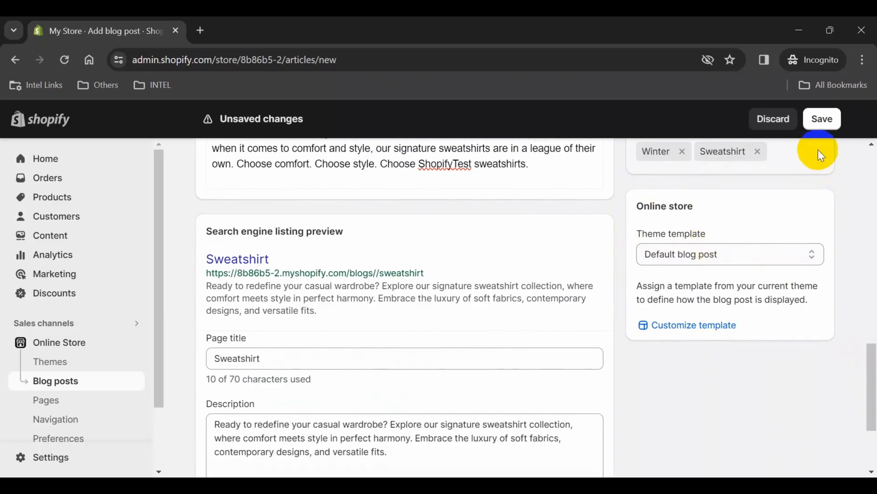
click(823, 120)
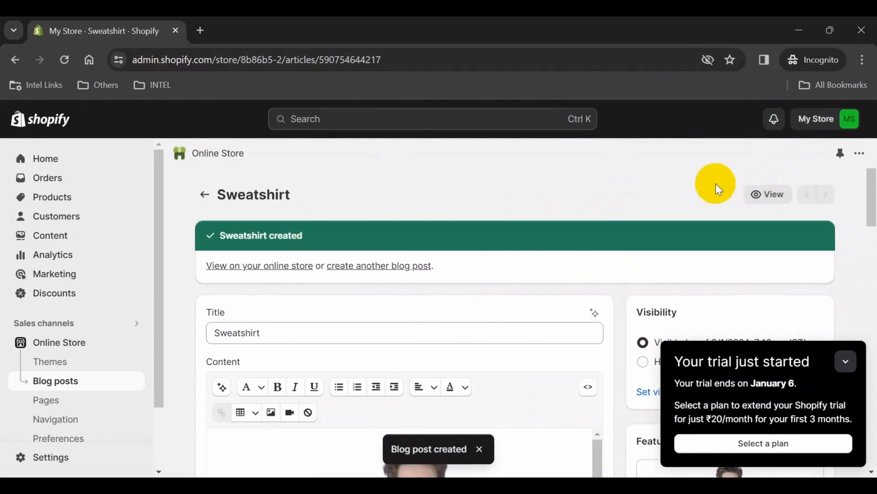
click(768, 201)
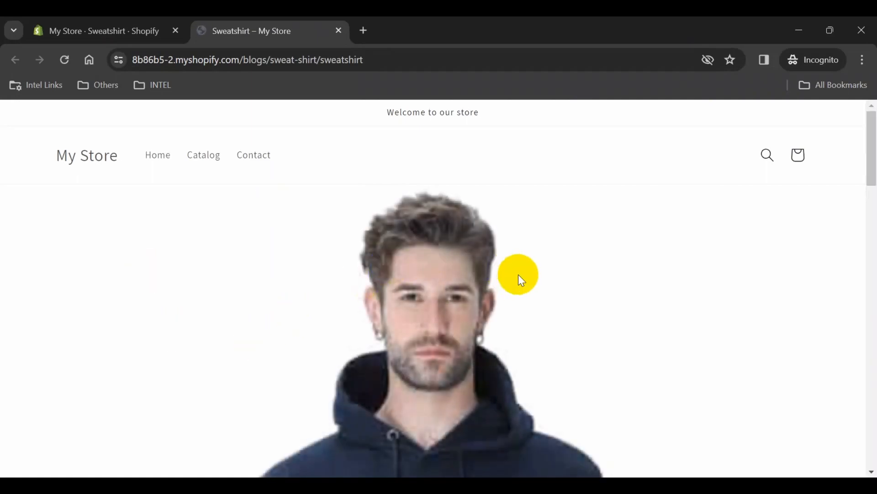
Examine the published Sweatshirt post from the featured image down to the content image, share option and page footer.
scroll(519, 274, down, 15)
scroll(520, 279, down, 5)
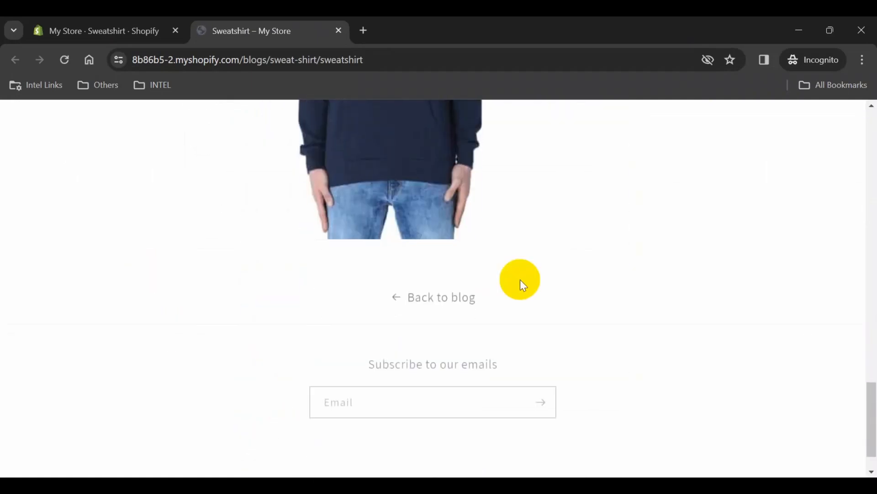
scroll(482, 335, up, 10)
scroll(462, 319, down, 8)
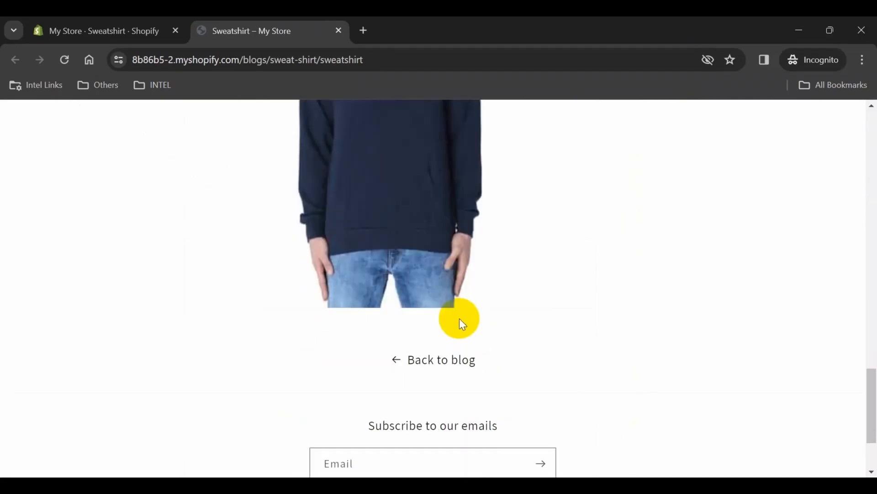
scroll(498, 354, up, 12)
scroll(499, 352, down, 6)
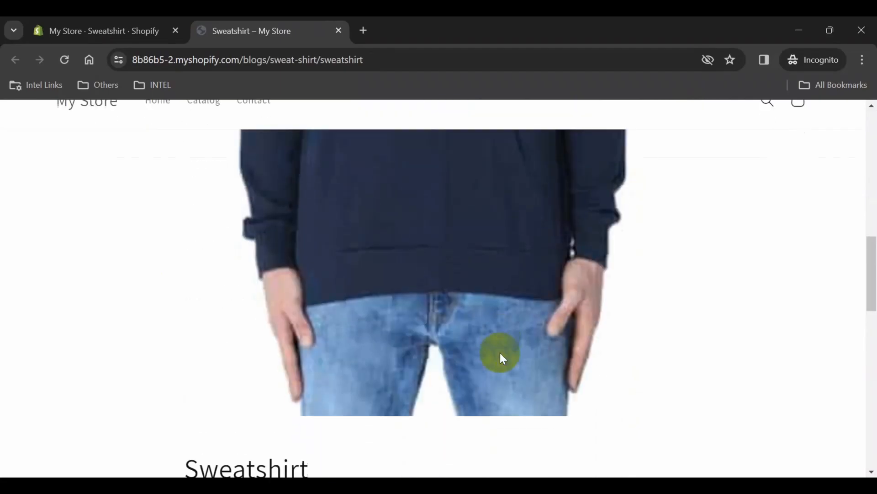
scroll(498, 353, down, 6)
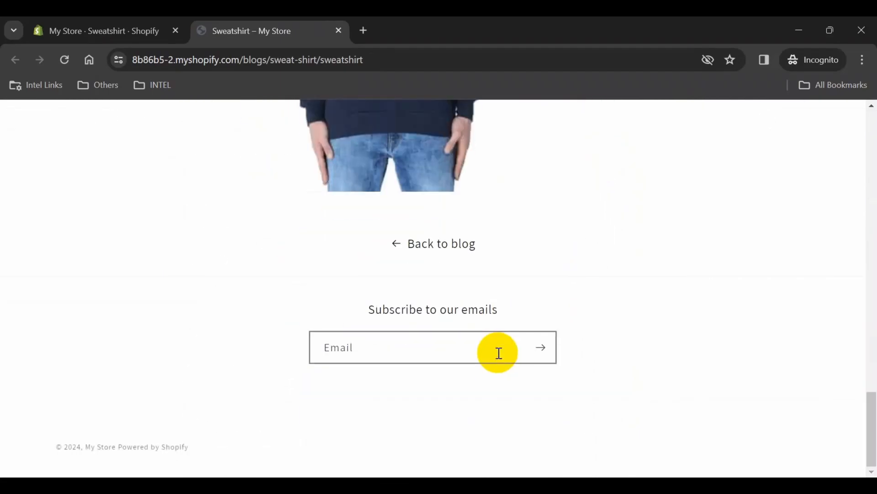
scroll(527, 335, up, 6)
scroll(529, 338, up, 5)
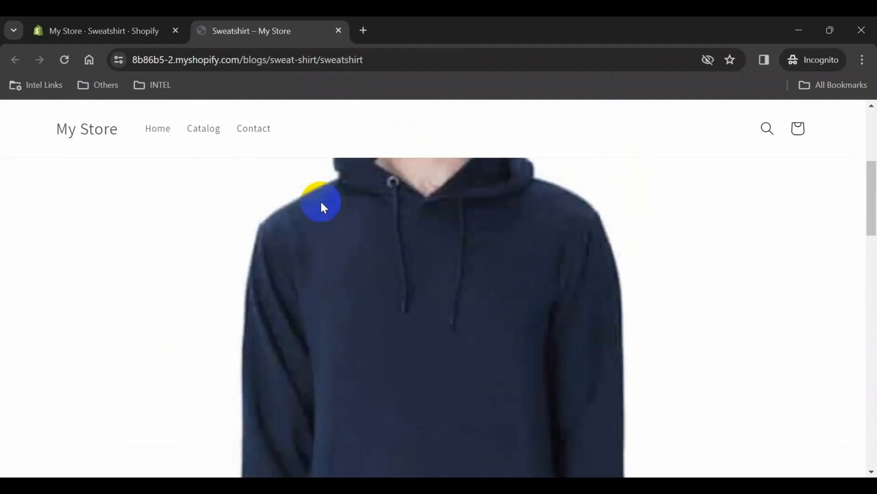
scroll(325, 191, down, 5)
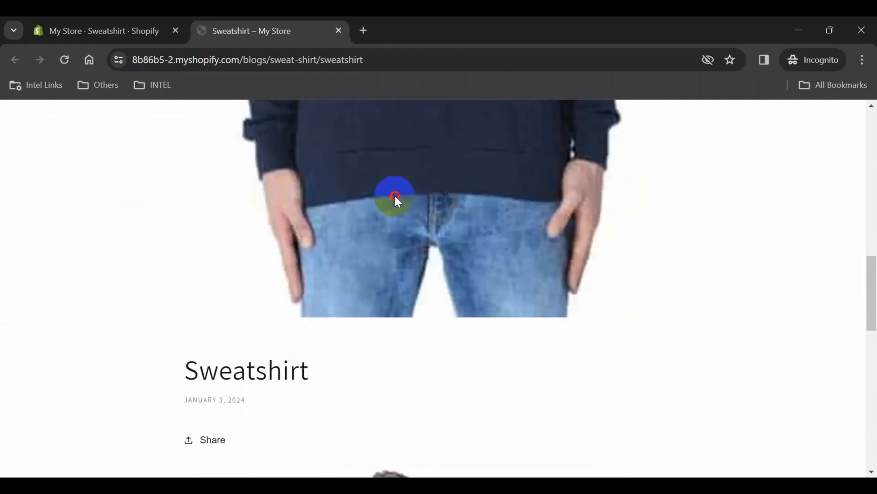
scroll(217, 247, down, 5)
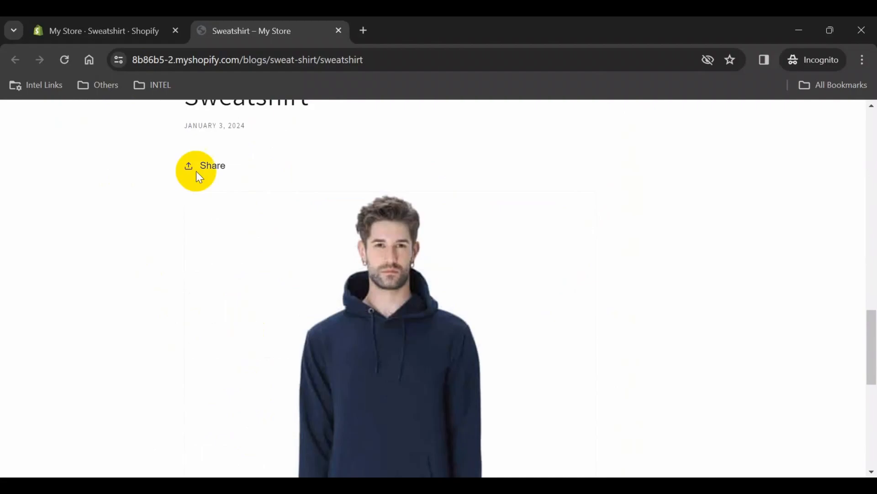
Return from the published post to its Sweat-shirt blog page and review the post's listing with date and excerpt.
scroll(375, 290, down, 9)
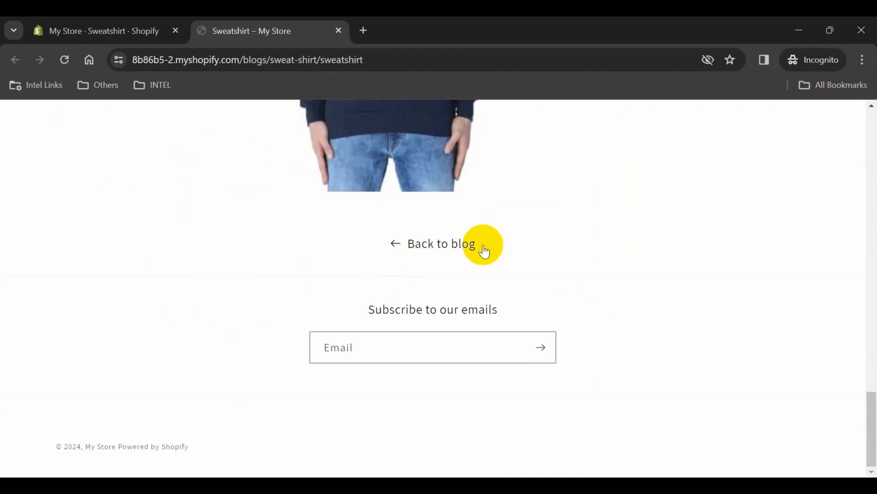
click(467, 249)
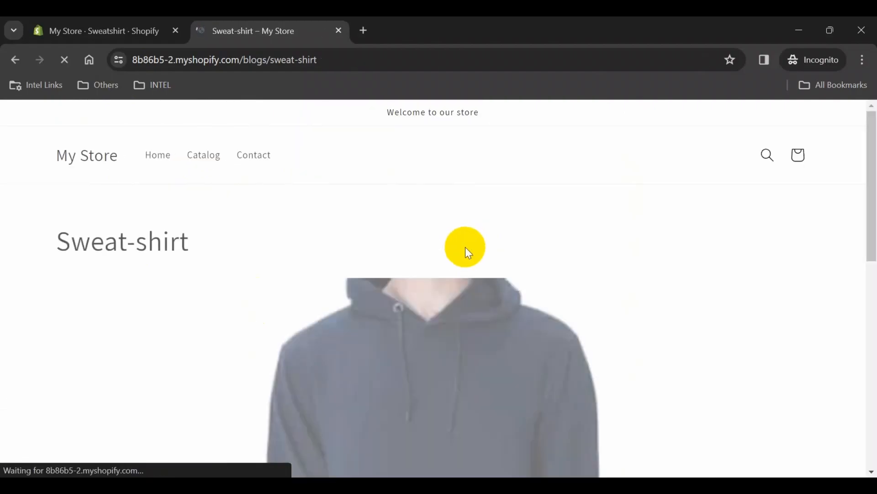
scroll(465, 249, down, 8)
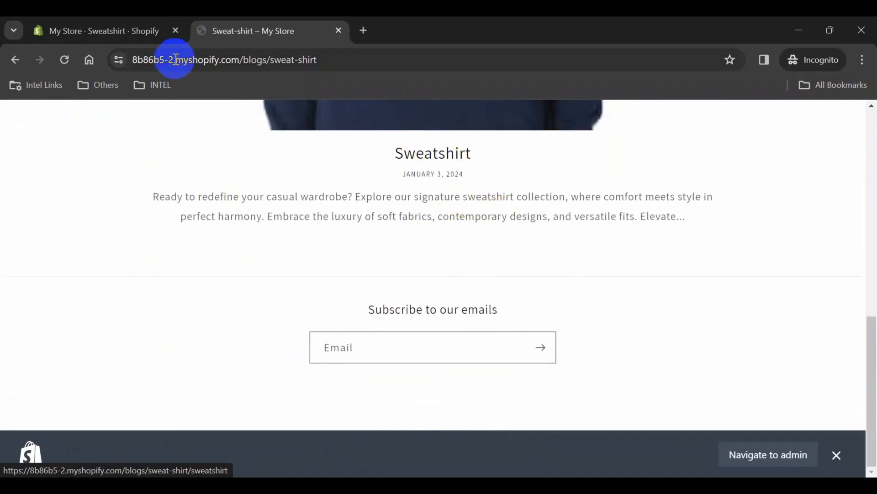
Open the online store's home page from the store admin and search the store for "jeans".
click(122, 30)
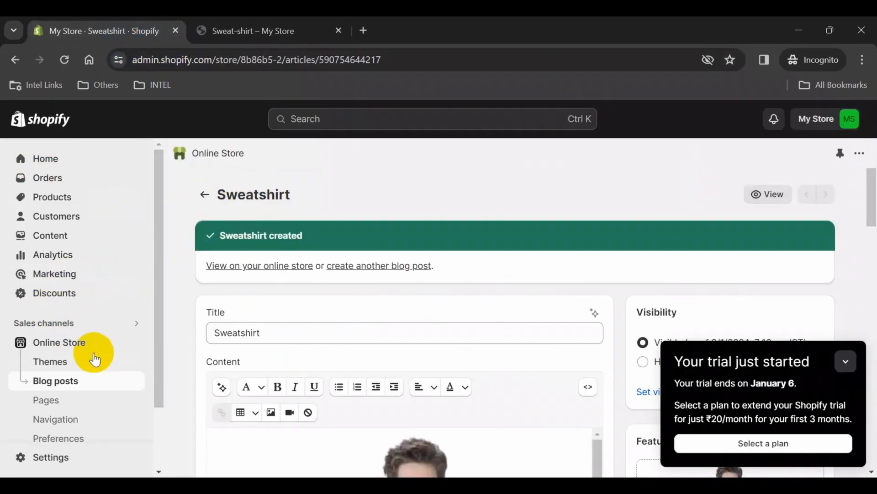
click(135, 343)
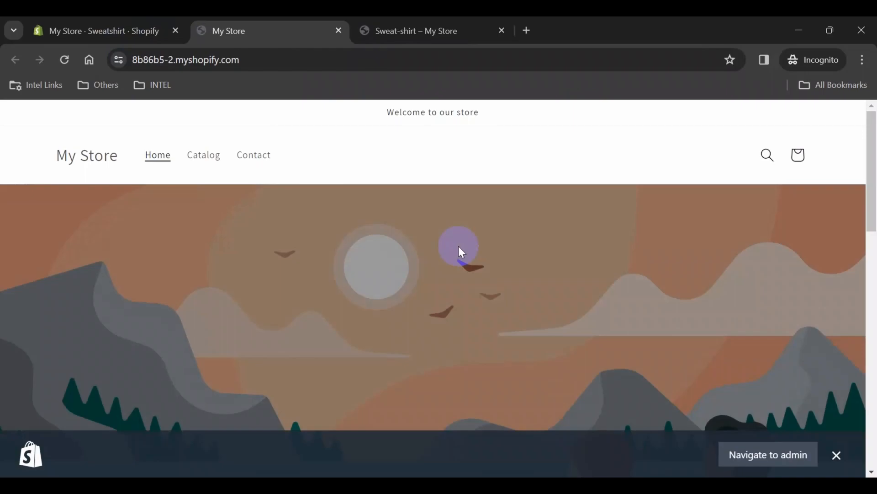
click(769, 154)
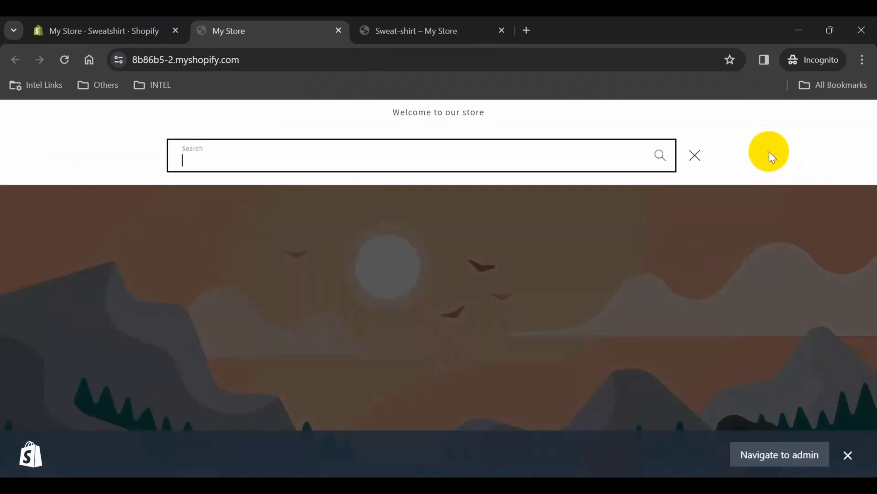
text(jeans)
key(Return)
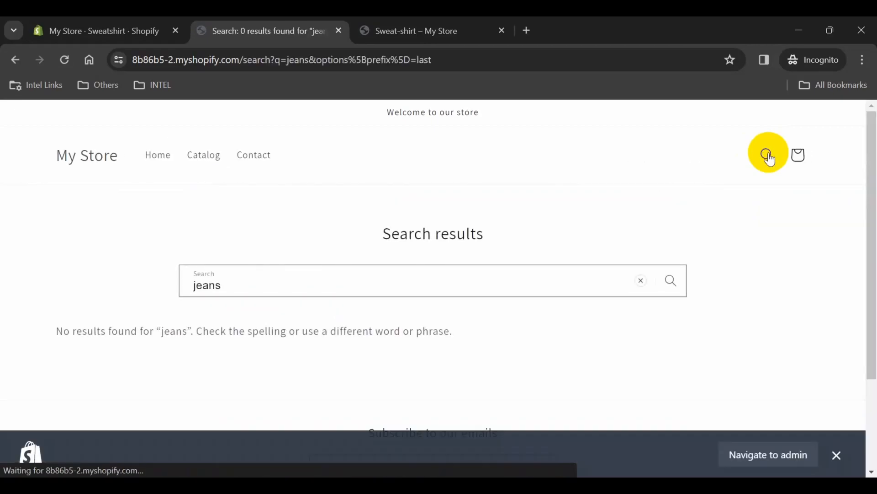
Search the store for the tag word "winter" and review the search results.
click(392, 285)
key(BackSpace)
key(BackSpace)
key(BackSpace)
key(BackSpace)
text(winter)
key(Return)
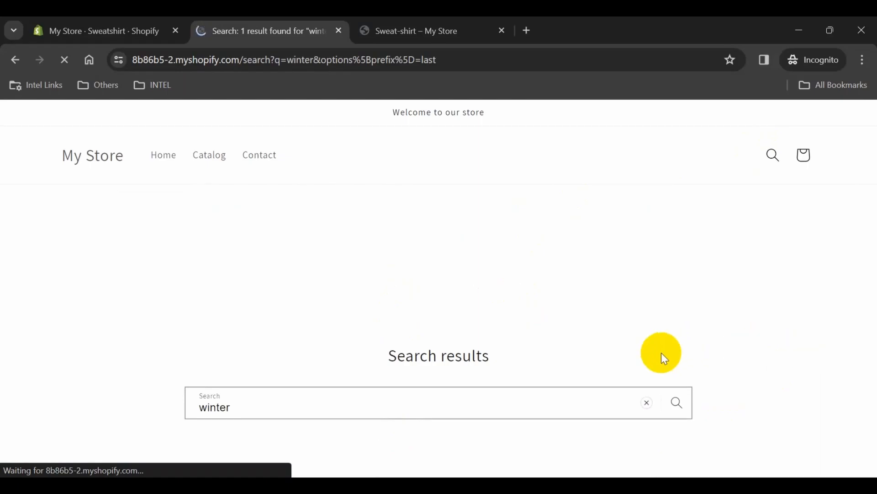
scroll(547, 238, down, 6)
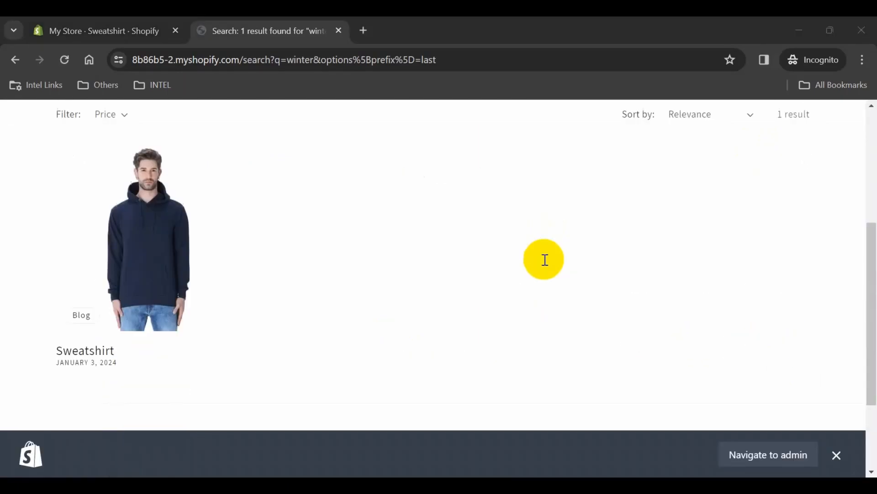
scroll(323, 259, up, 4)
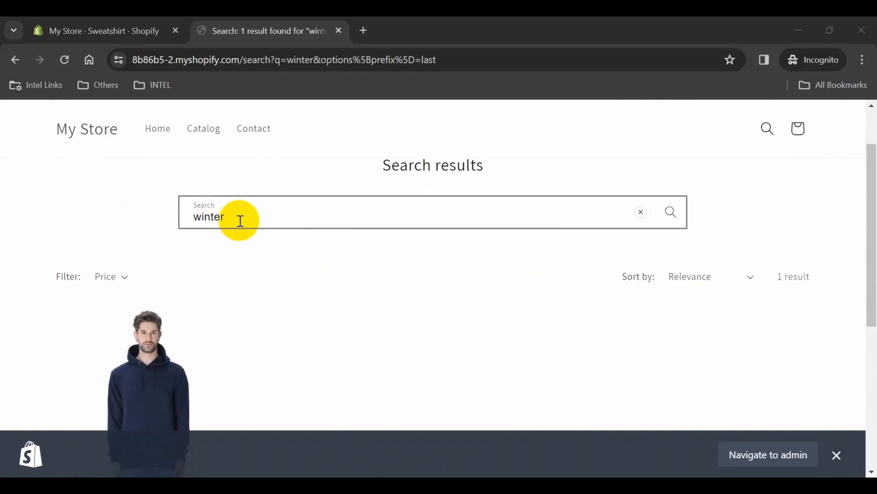
scroll(214, 239, down, 4)
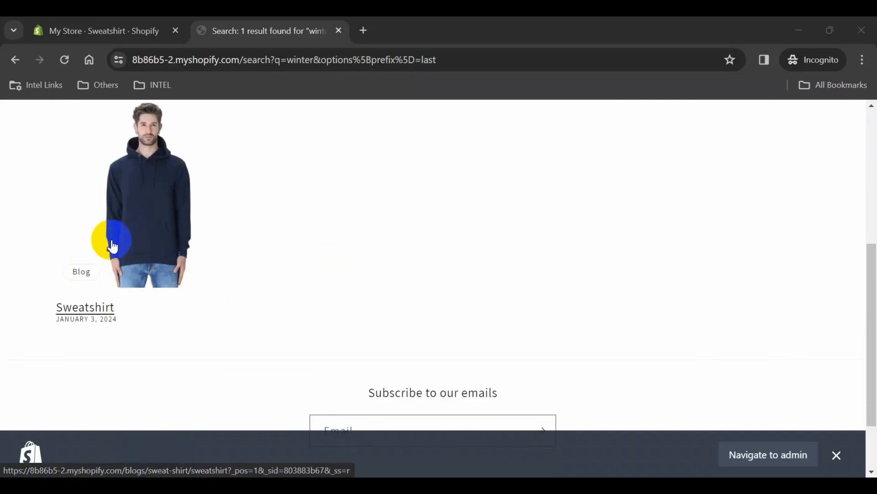
scroll(149, 285, up, 5)
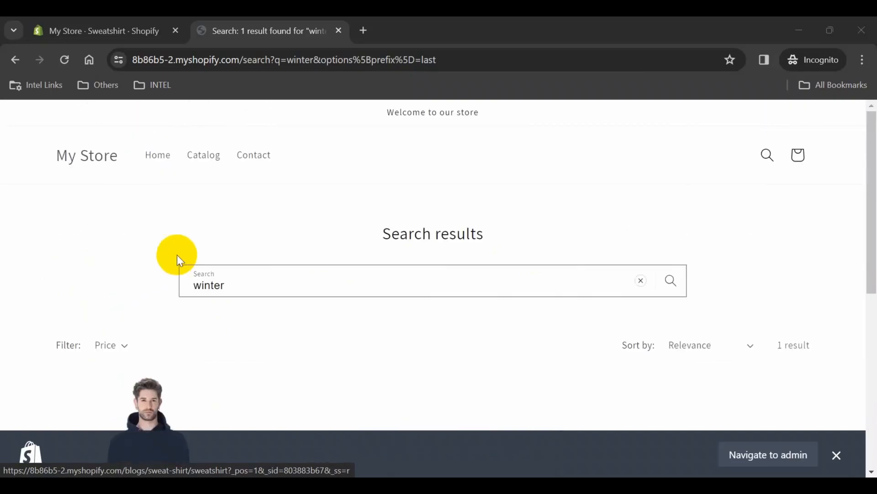
Search the store for "cap" and check the results page.
drag(294, 284, 161, 281)
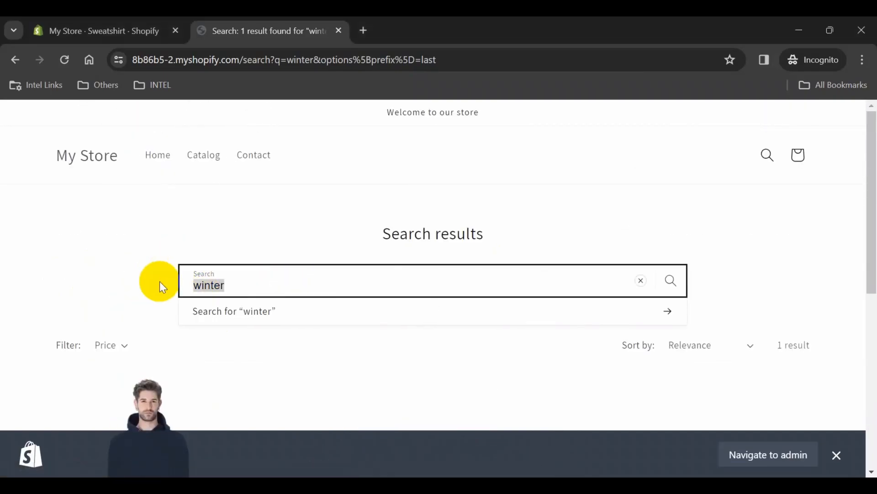
text(cap)
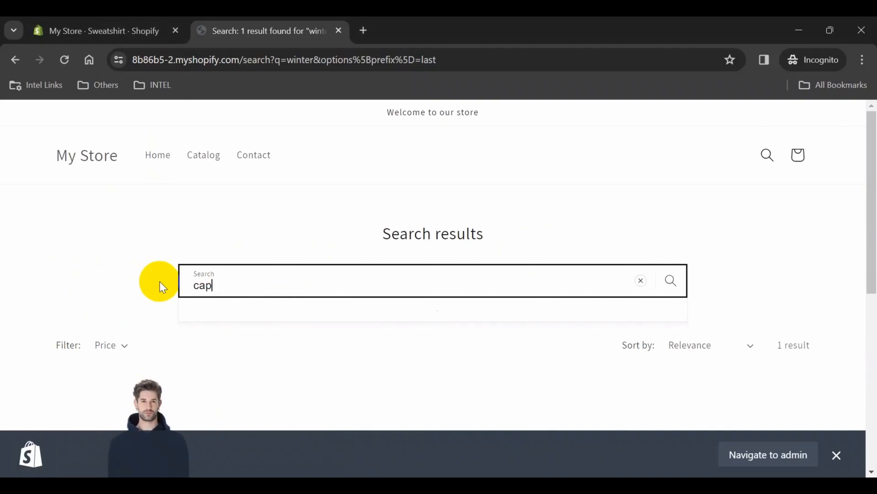
key(Return)
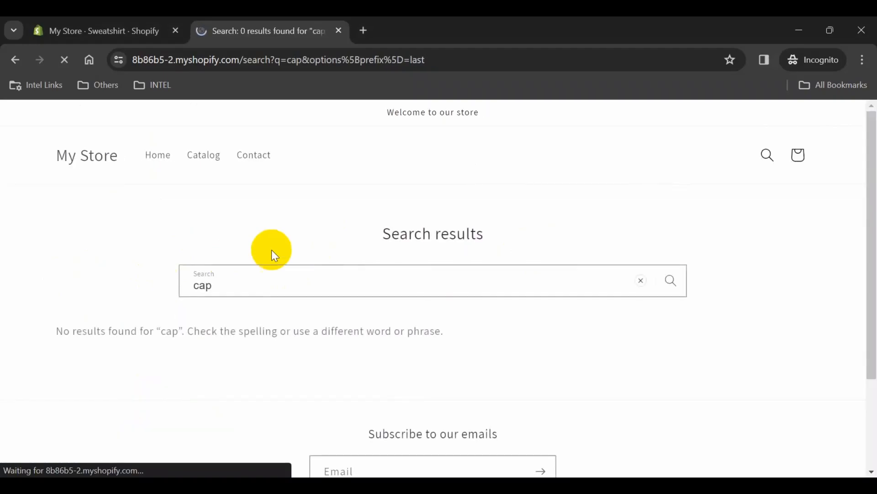
scroll(299, 355, down, 3)
Search the store for "sweatshirt" and review the matching blog posts and products.
drag(245, 163, 134, 164)
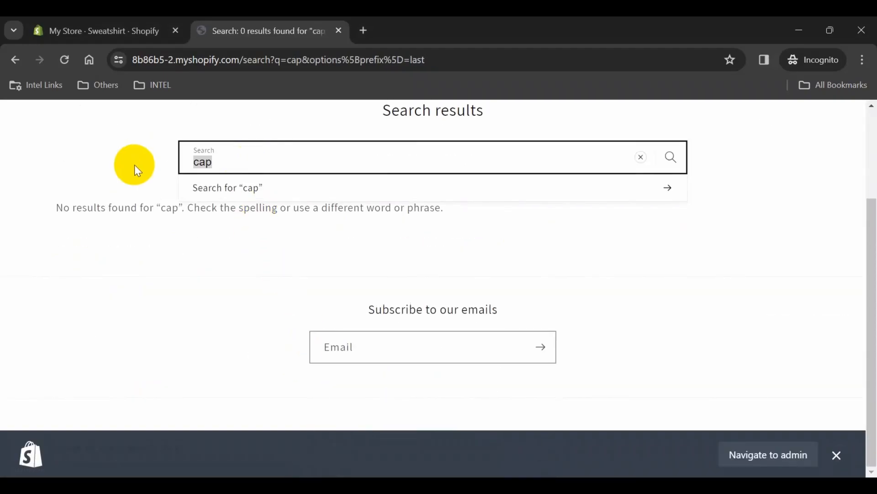
text(sweatshirt)
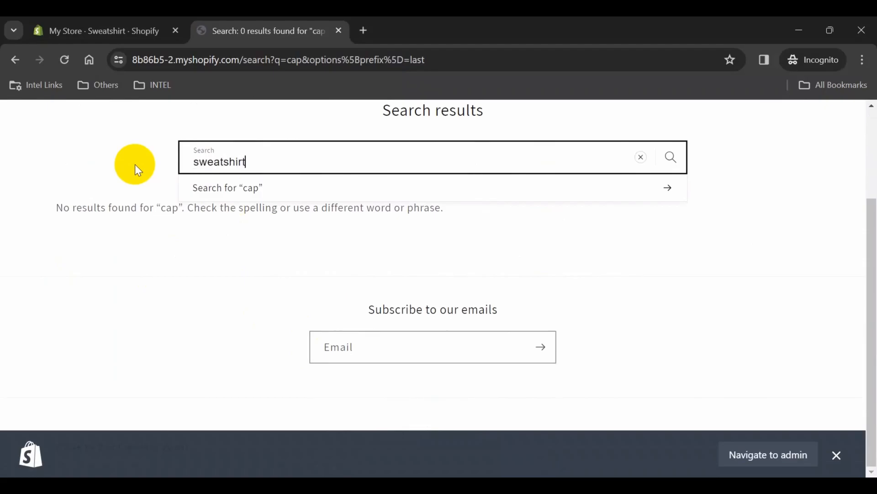
key(Return)
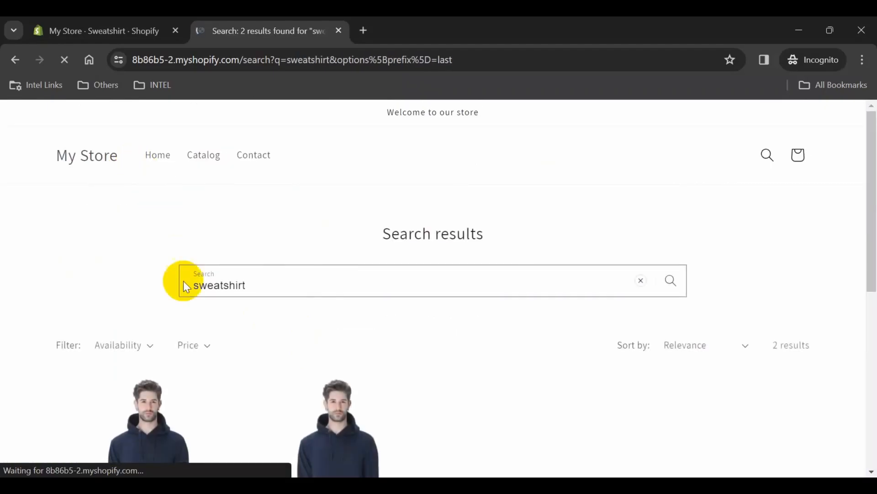
scroll(331, 357, down, 4)
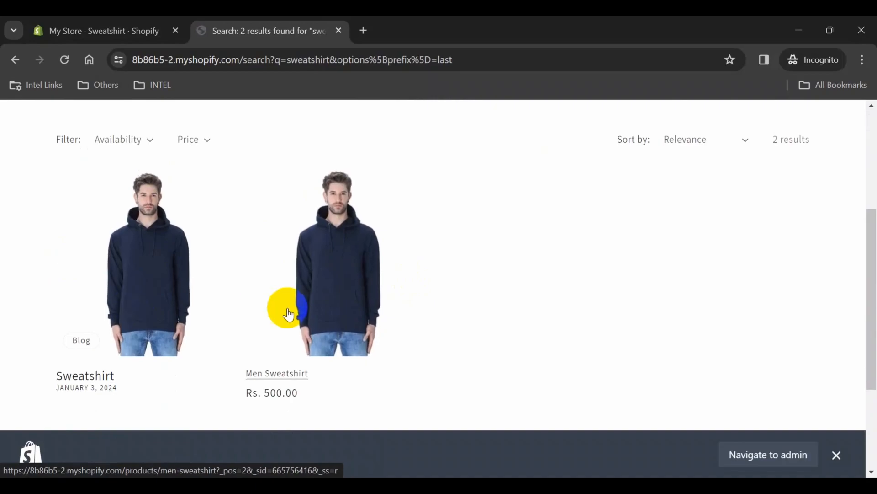